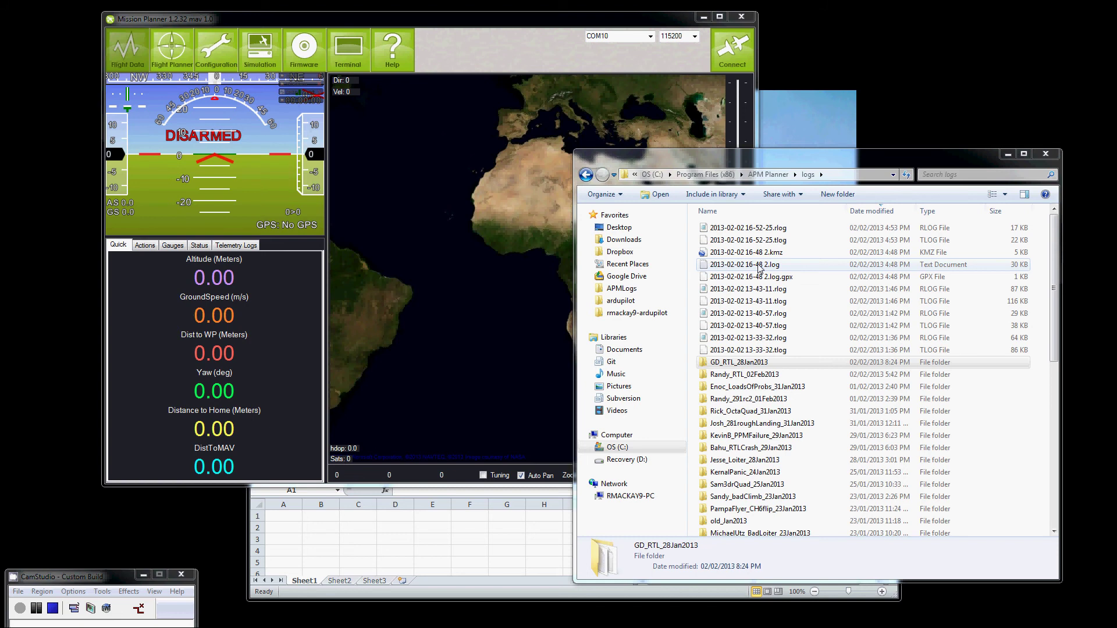
Look through the .log and .tlog files in APM Planner\logs, then open the GD_RTL_28Jan2013 folder.
{"action": "left_click_drag", "start_coordinate": [727, 160], "coordinate": [709, 153]}
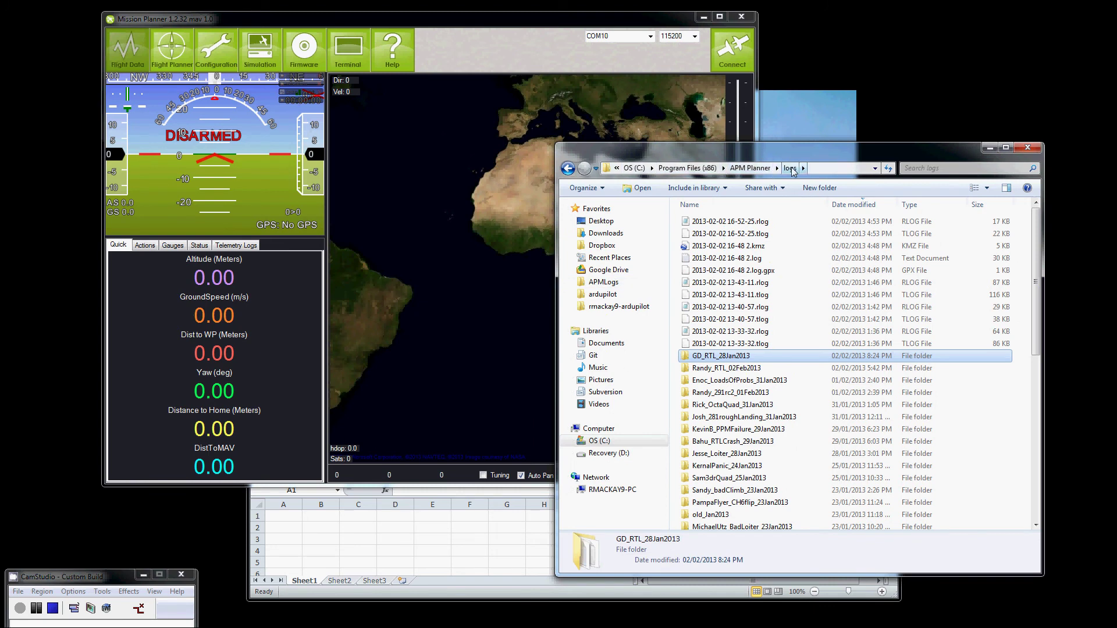
{"action": "left_click", "coordinate": [727, 260]}
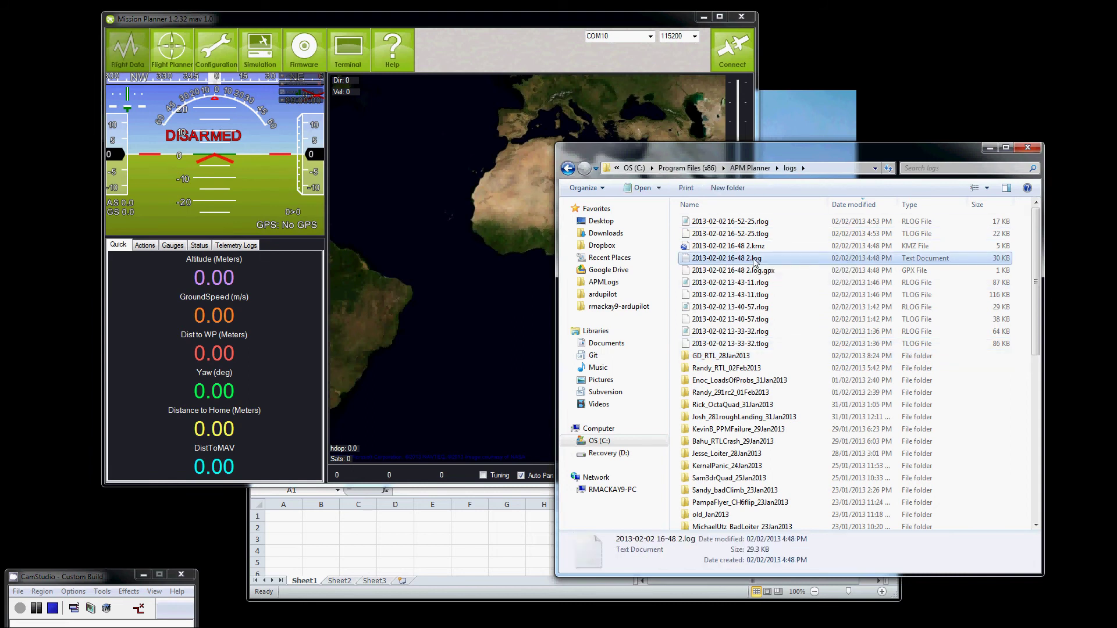
{"action": "left_click", "coordinate": [757, 237]}
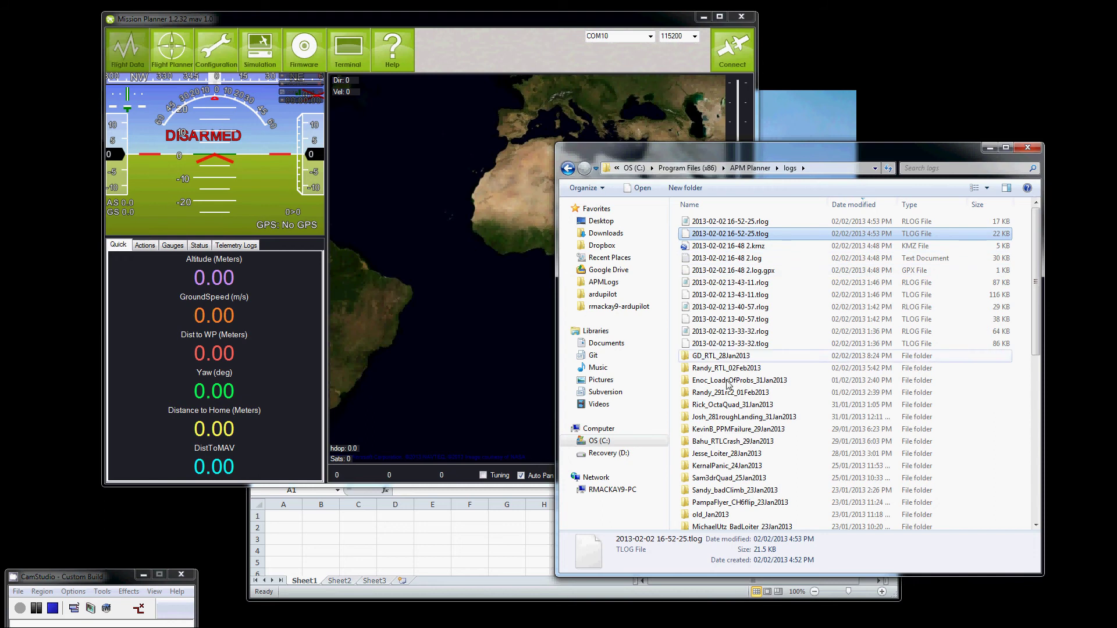
{"action": "double_click", "coordinate": [711, 356]}
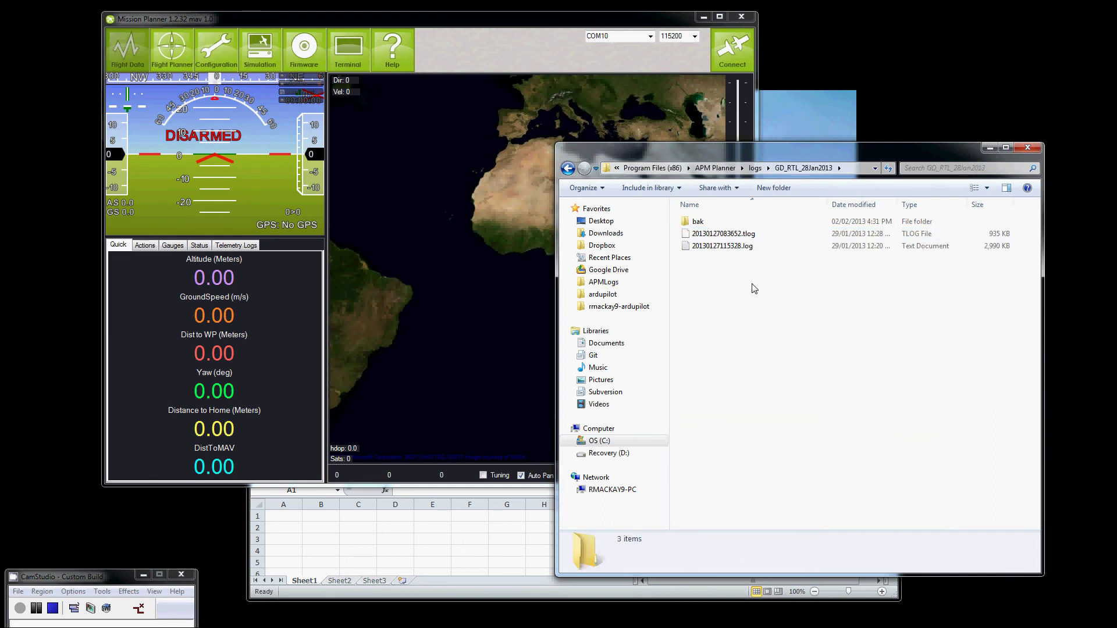
Bring up Mission Planner's Telemetry Logs Tlog > Kml or Graph window.
{"action": "left_click", "coordinate": [482, 47]}
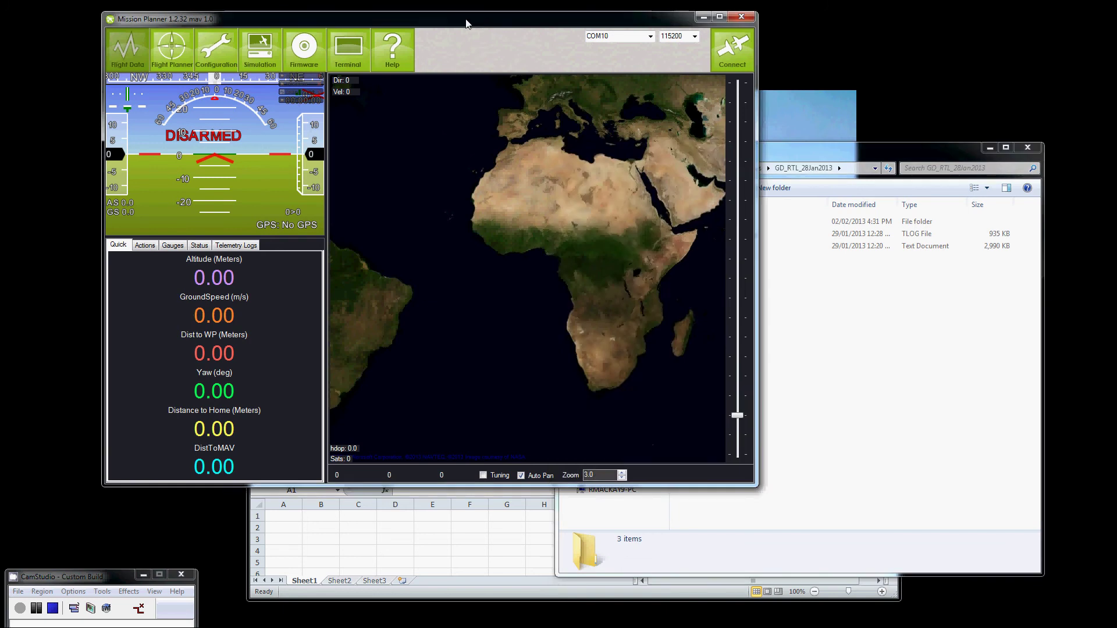
{"action": "left_click_drag", "start_coordinate": [484, 25], "coordinate": [466, 24]}
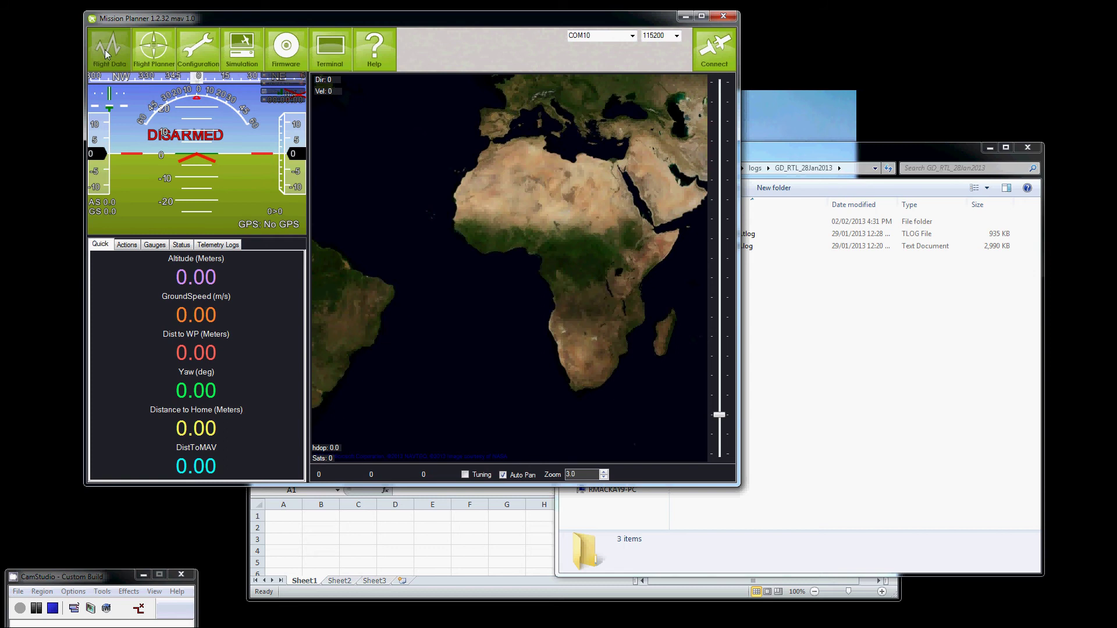
{"action": "left_click", "coordinate": [224, 244]}
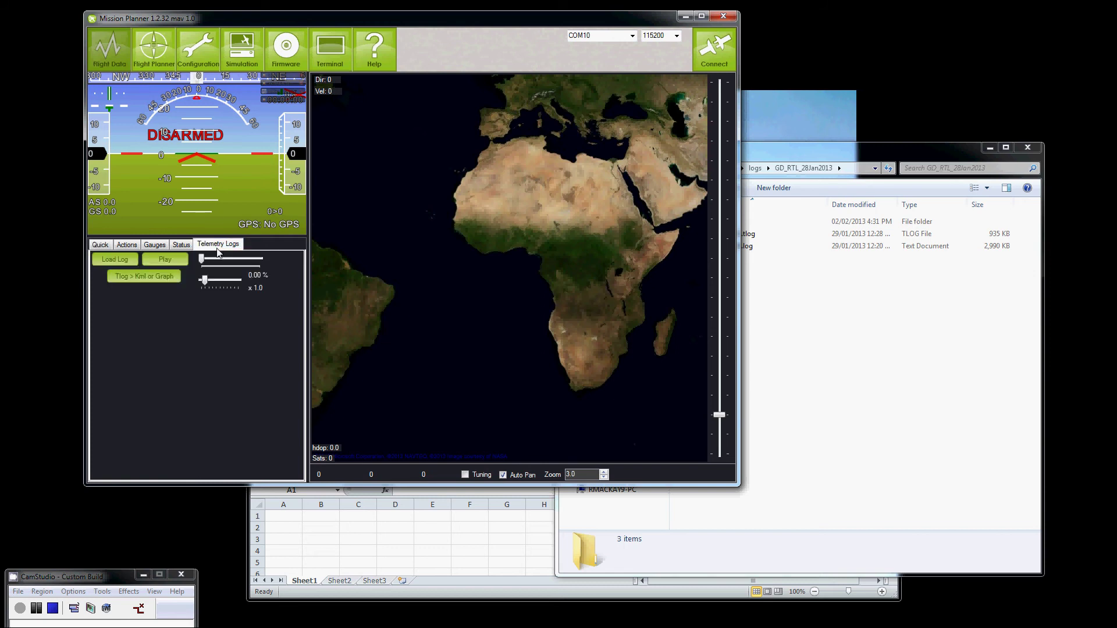
{"action": "left_click", "coordinate": [148, 280]}
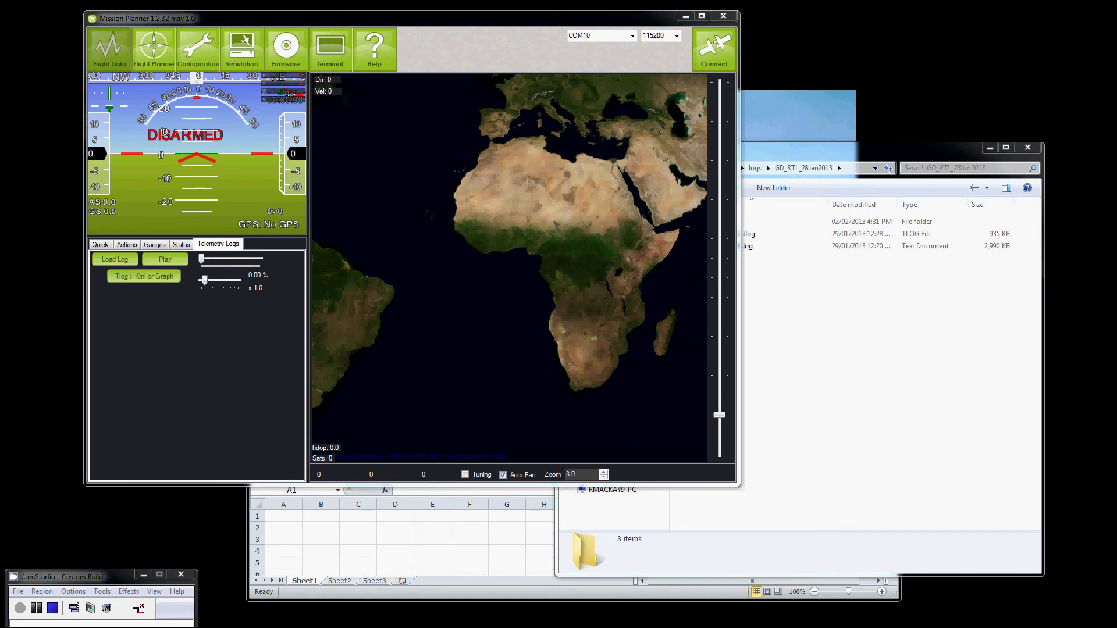
{"action": "left_click_drag", "start_coordinate": [284, 152], "coordinate": [313, 116]}
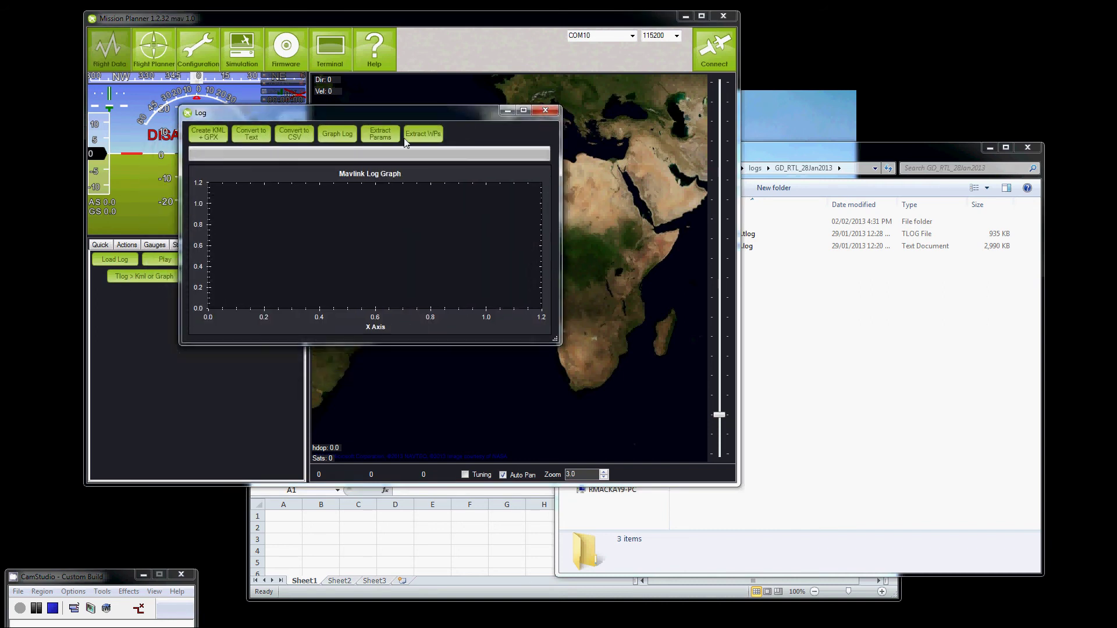
Extract parameters from the GD_RTL_28Jan2013 tlog into a new .param file.
{"action": "left_click", "coordinate": [380, 135]}
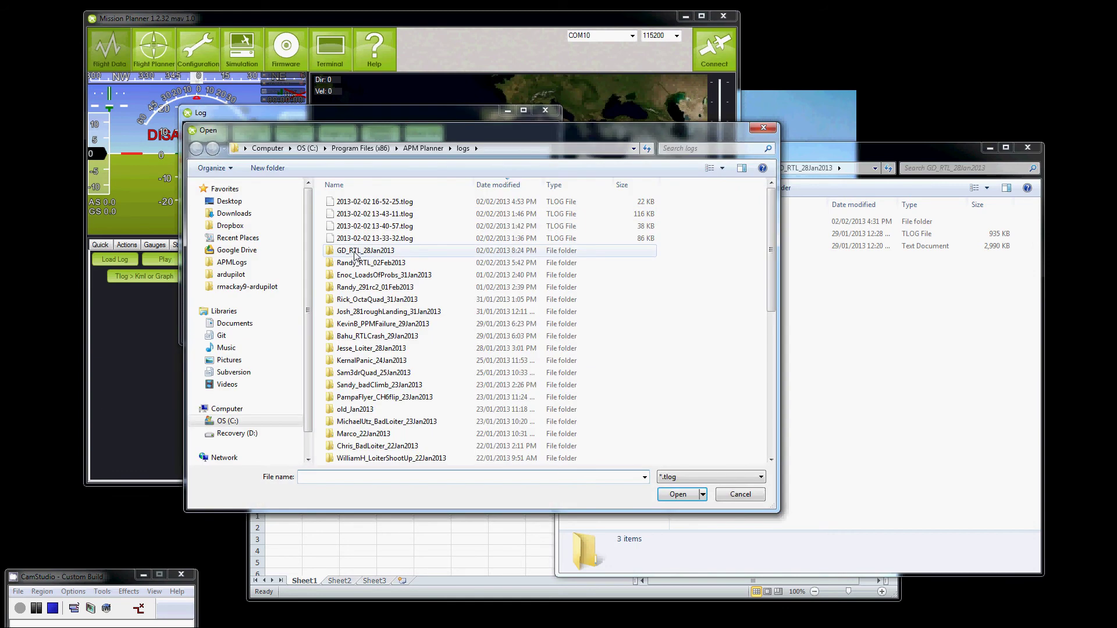
{"action": "left_click", "coordinate": [356, 251]}
{"action": "double_click", "coordinate": [356, 254]}
{"action": "double_click", "coordinate": [348, 215]}
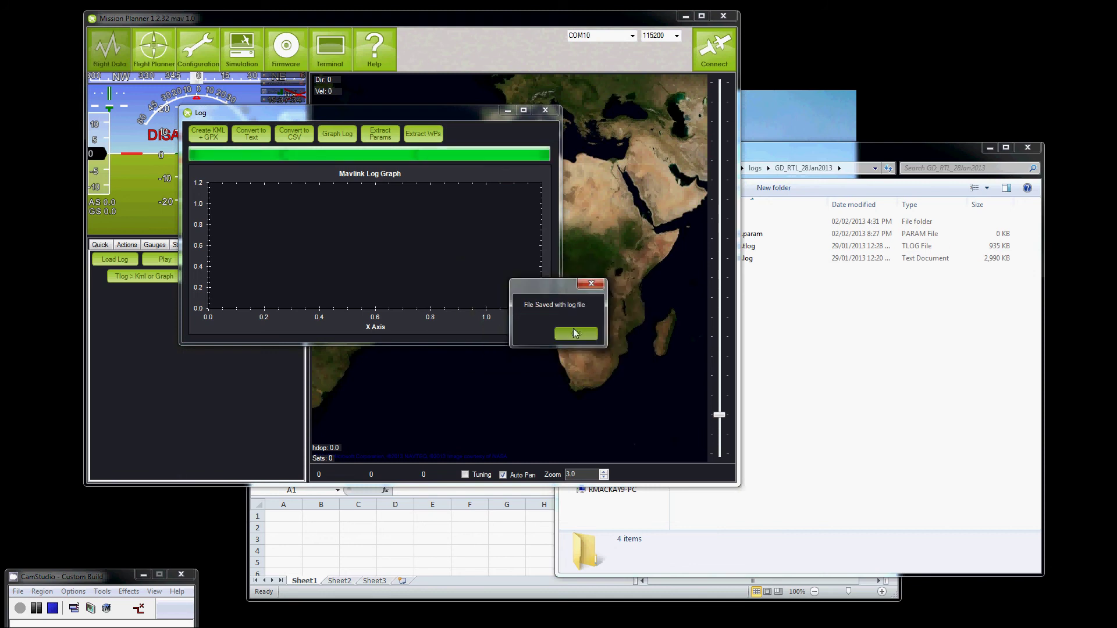
{"action": "left_click", "coordinate": [580, 334]}
Open 20130127083652.param in Excel and enlarge the spreadsheet window.
{"action": "left_click", "coordinate": [804, 332]}
{"action": "left_click", "coordinate": [741, 238]}
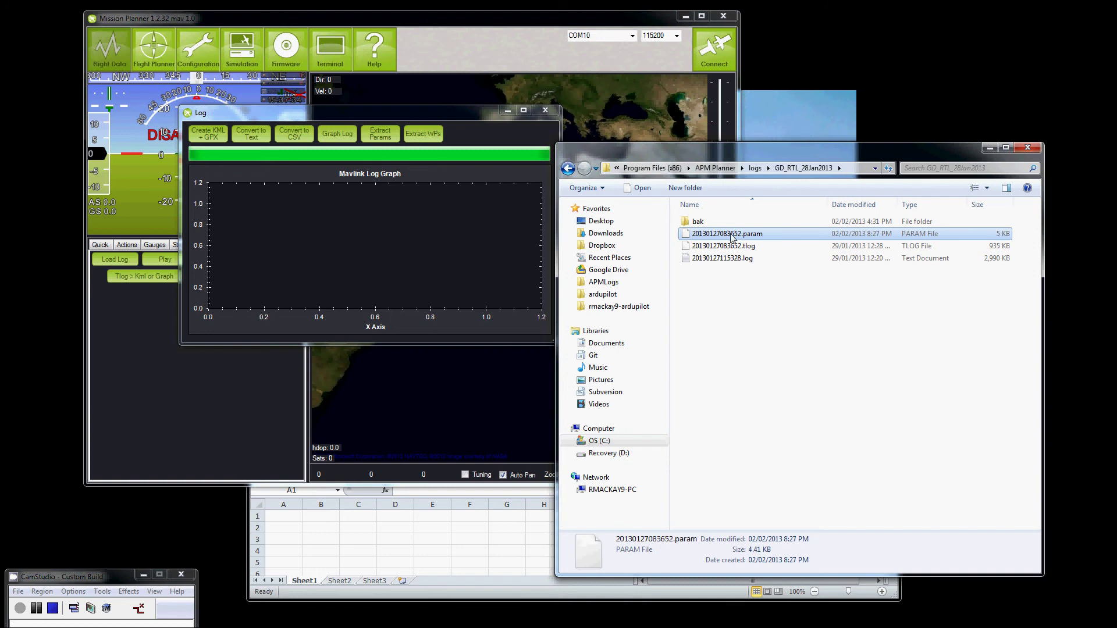
{"action": "left_click_drag", "start_coordinate": [405, 553], "coordinate": [406, 553]}
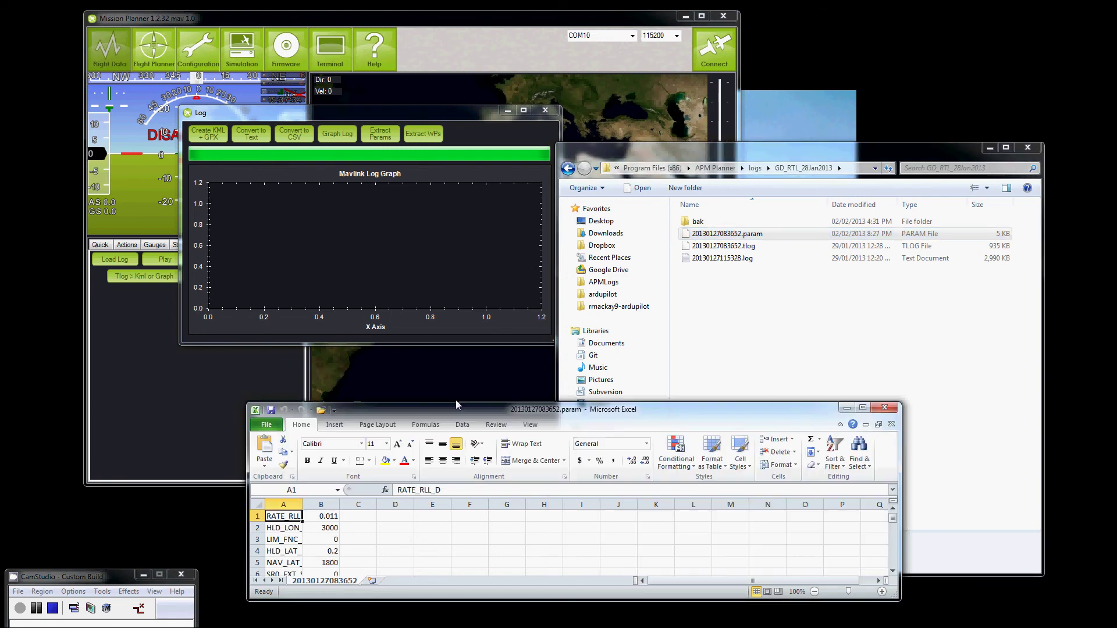
{"action": "left_click_drag", "start_coordinate": [456, 405], "coordinate": [427, 74]}
Sort columns A:B alphabetically by column A.
{"action": "left_click_drag", "start_coordinate": [296, 173], "coordinate": [321, 174]}
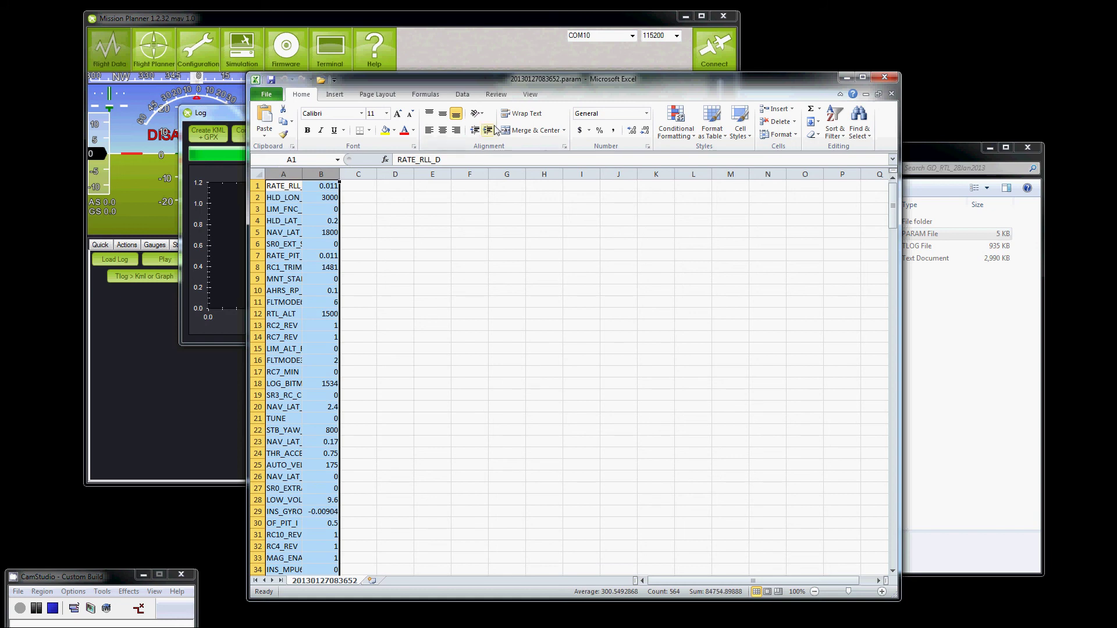
{"action": "left_click", "coordinate": [465, 97]}
{"action": "left_click", "coordinate": [522, 119]}
{"action": "left_click", "coordinate": [337, 164]}
{"action": "left_click", "coordinate": [302, 175]}
{"action": "left_click", "coordinate": [498, 251]}
{"action": "left_click", "coordinate": [470, 313]}
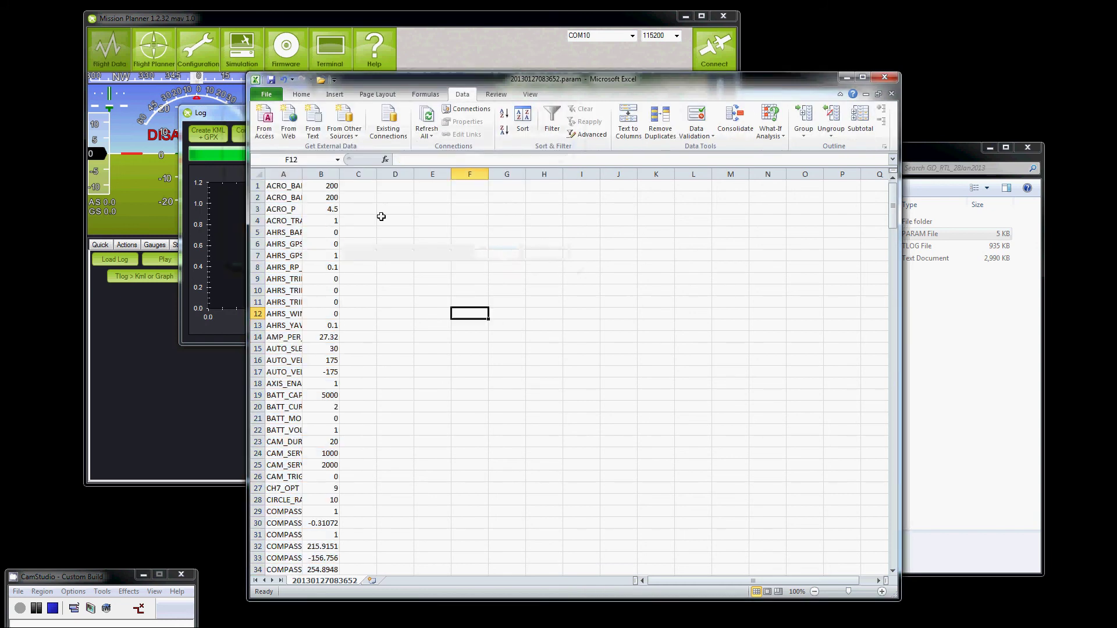
Widen columns A and B so parameter names and values show in full.
{"action": "double_click", "coordinate": [303, 174]}
{"action": "left_click_drag", "start_coordinate": [381, 175], "coordinate": [406, 175]}
{"action": "left_click", "coordinate": [340, 278]}
{"action": "left_click", "coordinate": [387, 382]}
{"action": "scroll", "coordinate": [381, 446], "scroll_direction": "down", "scroll_amount": 7}
{"action": "scroll", "coordinate": [461, 452], "scroll_direction": "down", "scroll_amount": 6}
{"action": "scroll", "coordinate": [462, 451], "scroll_direction": "up", "scroll_amount": 6}
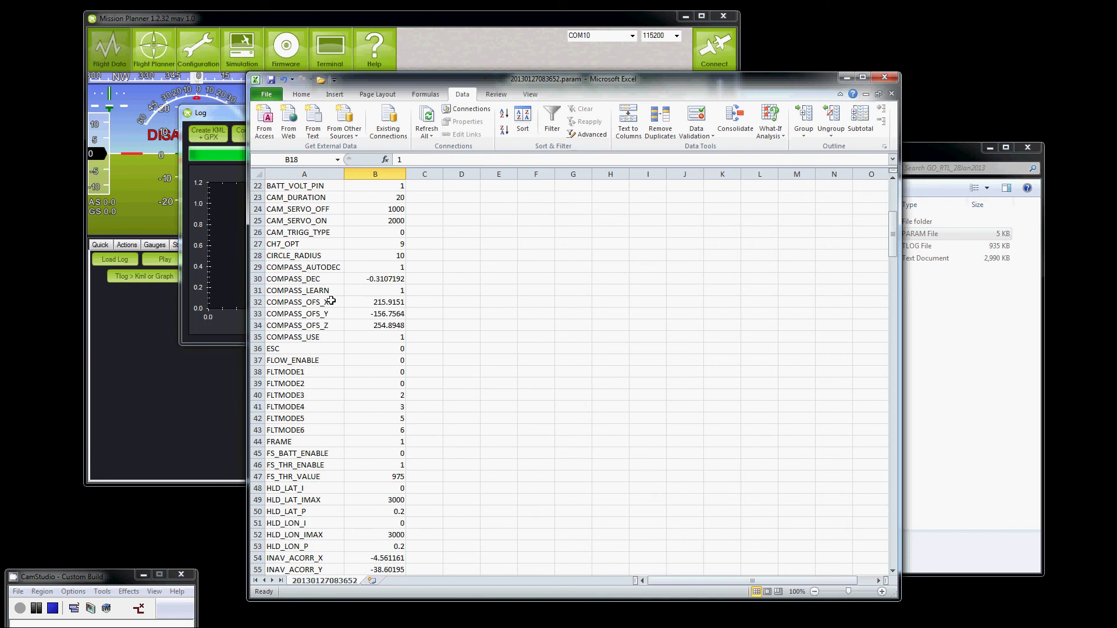
Select the COMPASS_OFS_X, Y and Z rows to show their values.
{"action": "left_click_drag", "start_coordinate": [310, 302], "coordinate": [382, 326]}
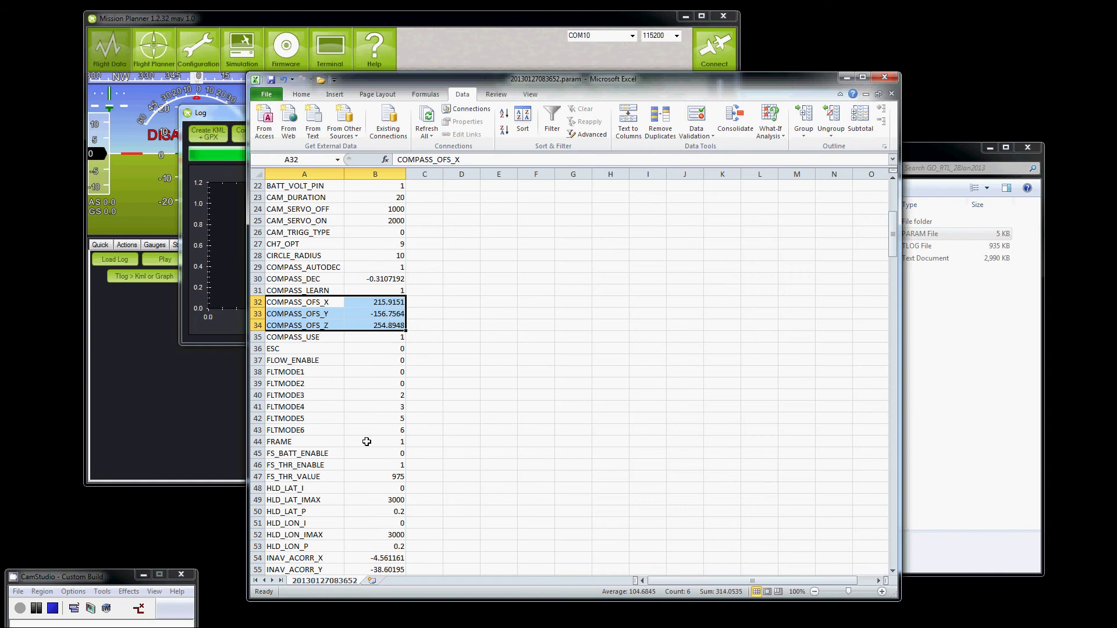
{"action": "scroll", "coordinate": [368, 401], "scroll_direction": "down", "scroll_amount": 1}
{"action": "scroll", "coordinate": [368, 401], "scroll_direction": "down", "scroll_amount": 10}
{"action": "scroll", "coordinate": [368, 402], "scroll_direction": "up", "scroll_amount": 15}
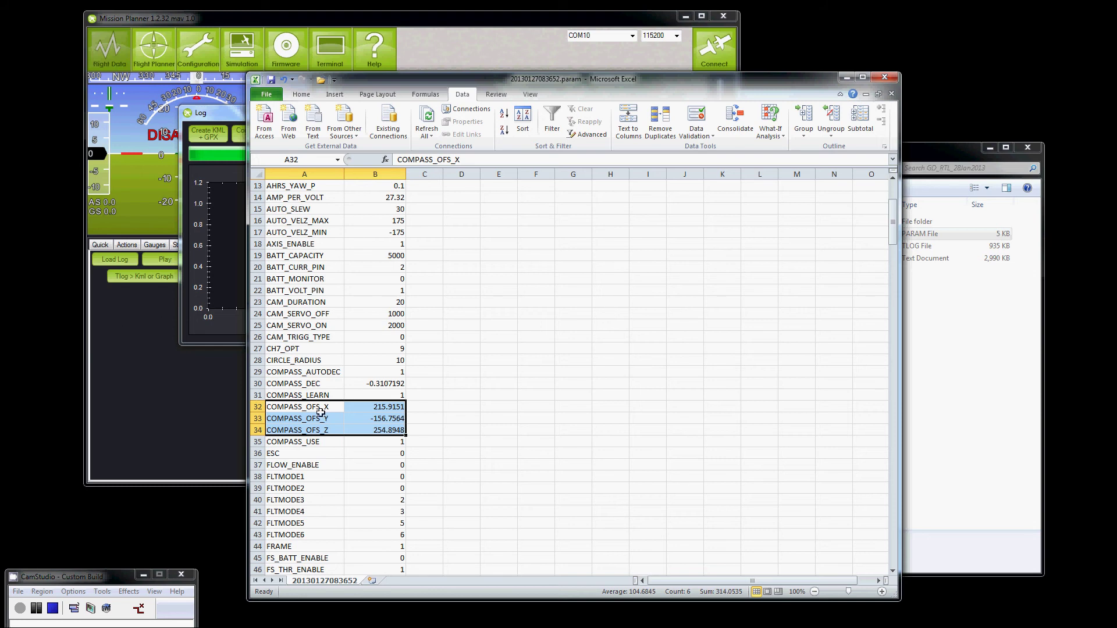
{"action": "left_click_drag", "start_coordinate": [349, 435], "coordinate": [178, 406]}
Extract the waypoints from the GD_RTL_28Jan2013 tlog into a file.
{"action": "left_click", "coordinate": [202, 336]}
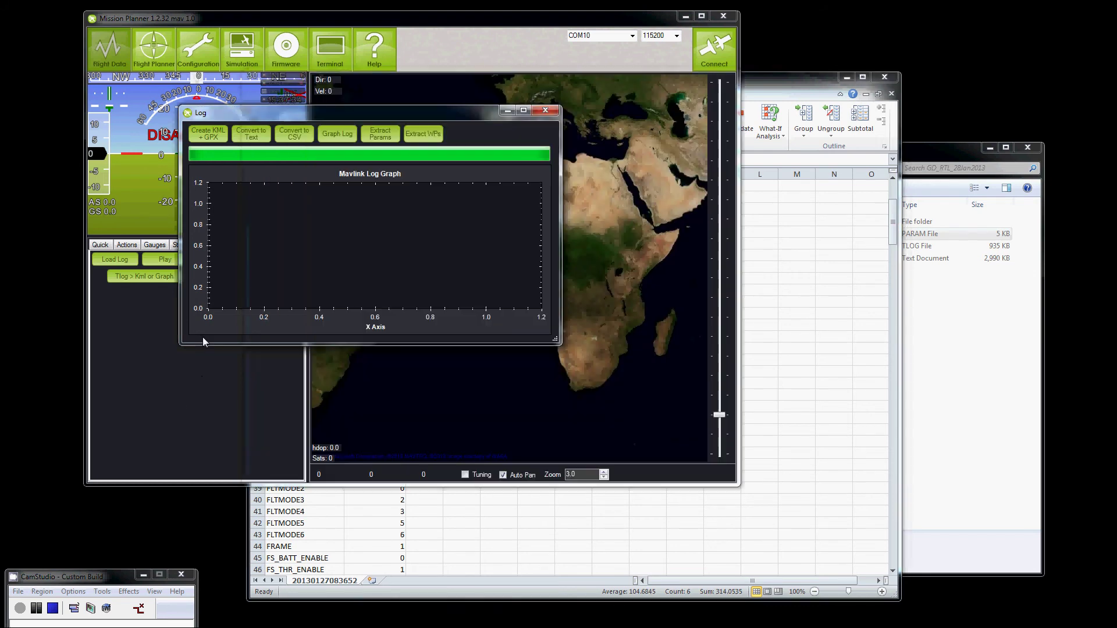
{"action": "left_click", "coordinate": [415, 134]}
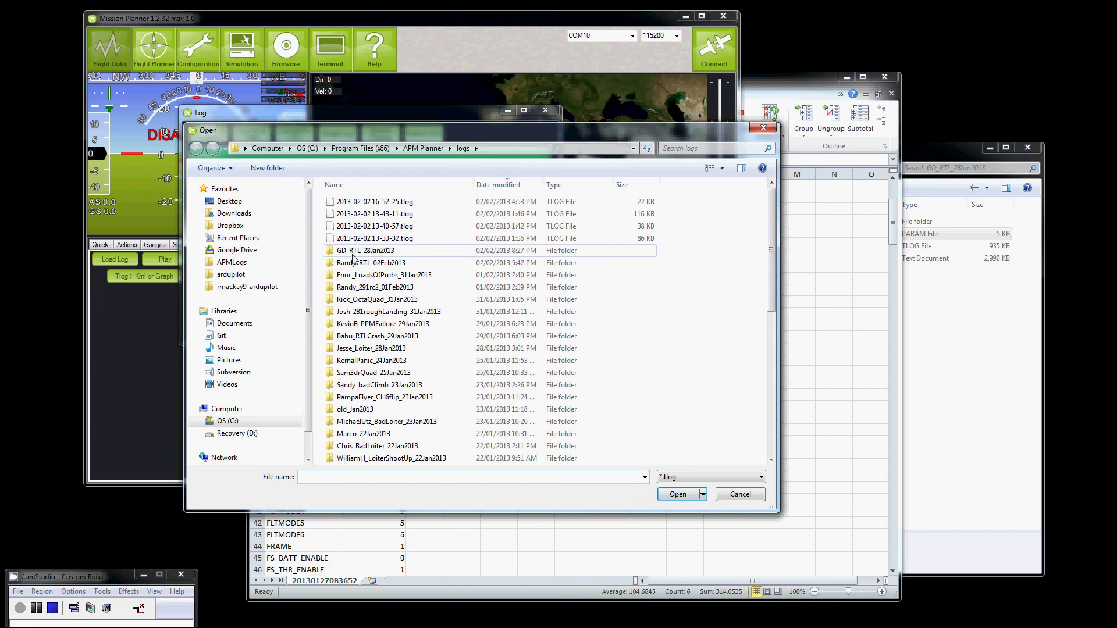
{"action": "double_click", "coordinate": [355, 252]}
{"action": "double_click", "coordinate": [372, 215]}
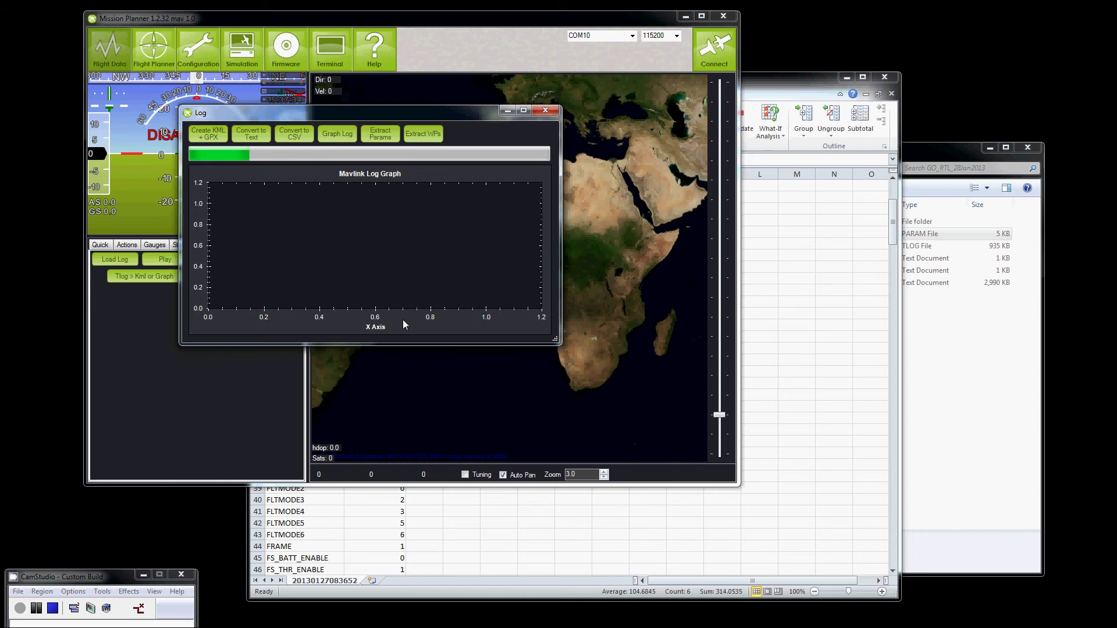
{"action": "left_click", "coordinate": [939, 150]}
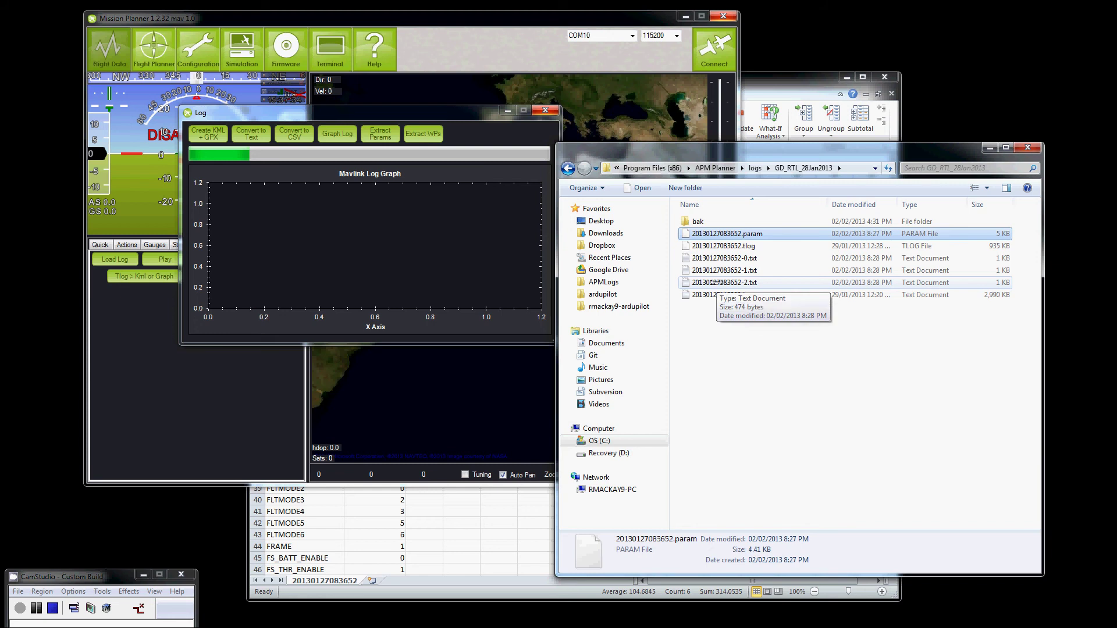
{"action": "left_click", "coordinate": [585, 336]}
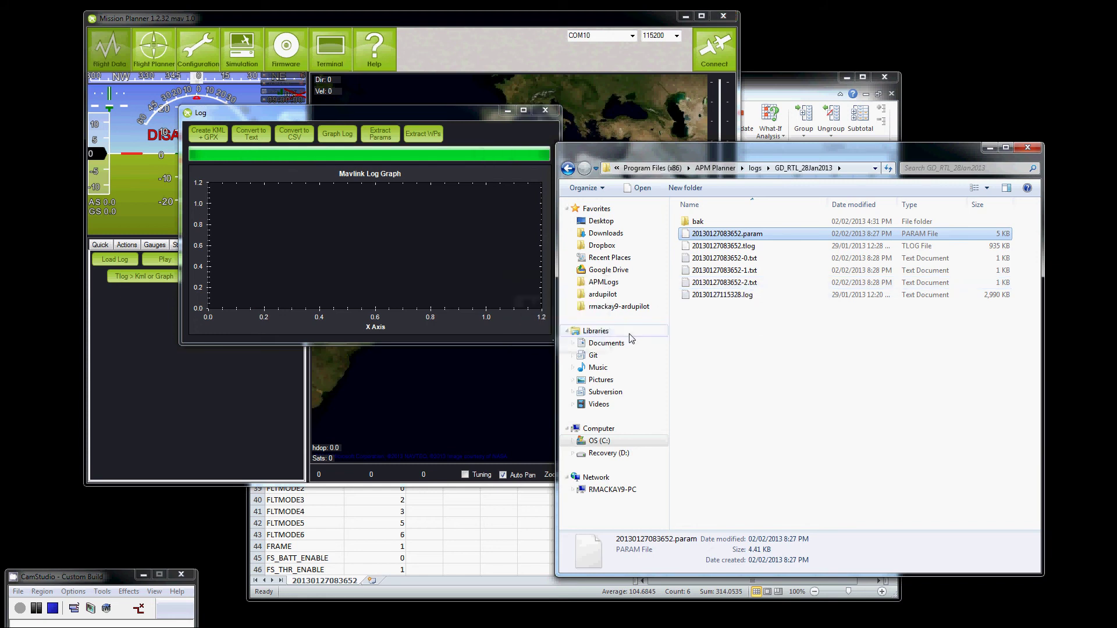
{"action": "left_click", "coordinate": [738, 347]}
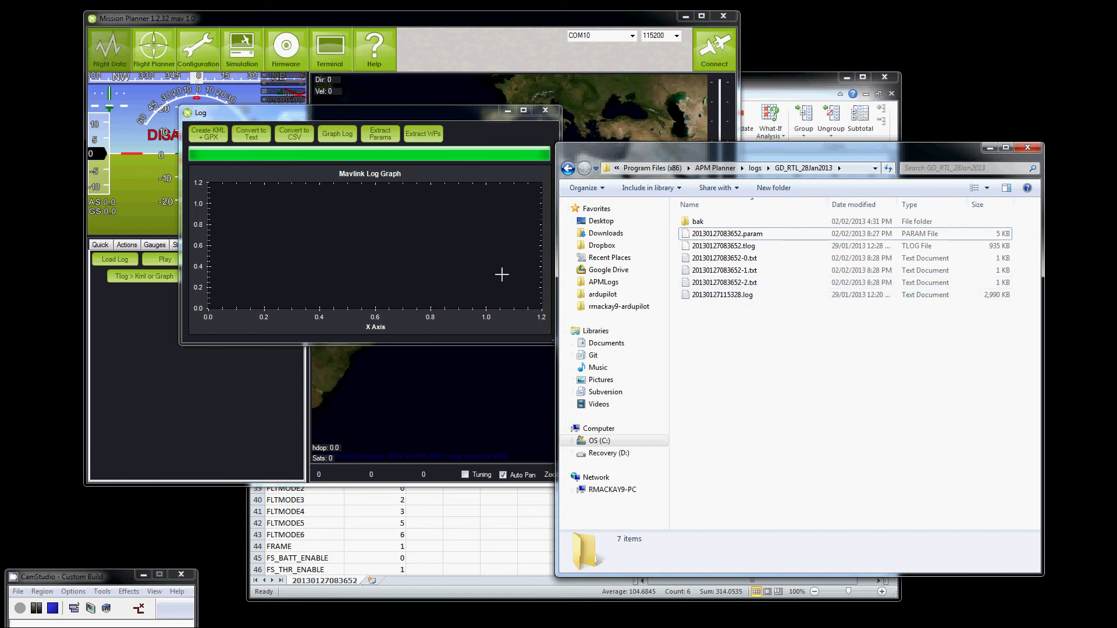
Close the log graph window and return to Mission Planner.
{"action": "left_click", "coordinate": [524, 116]}
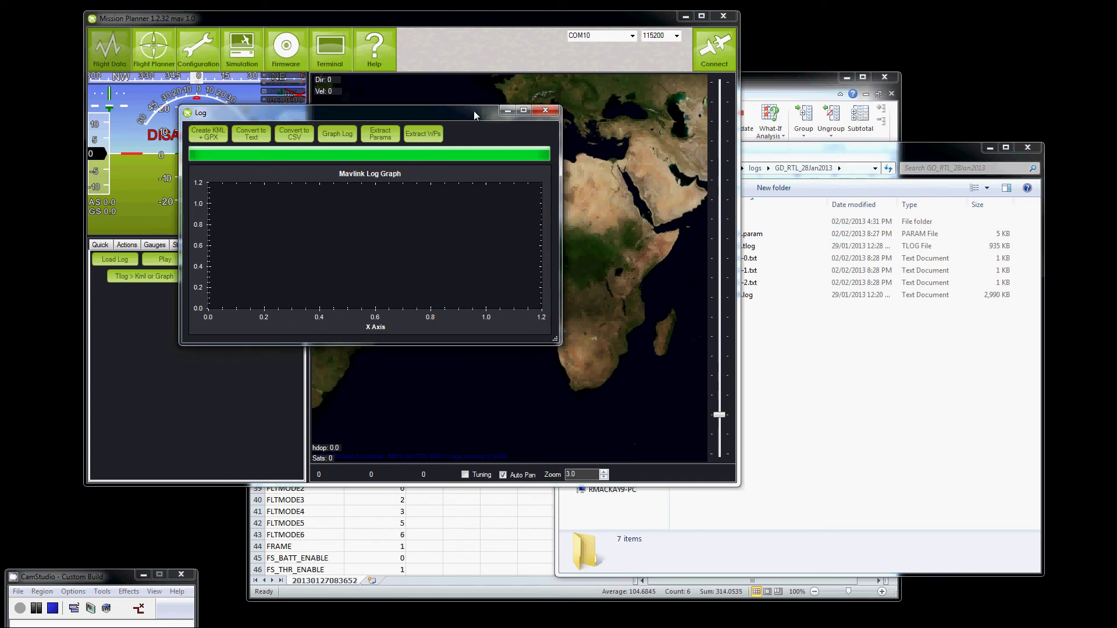
{"action": "left_click", "coordinate": [546, 110]}
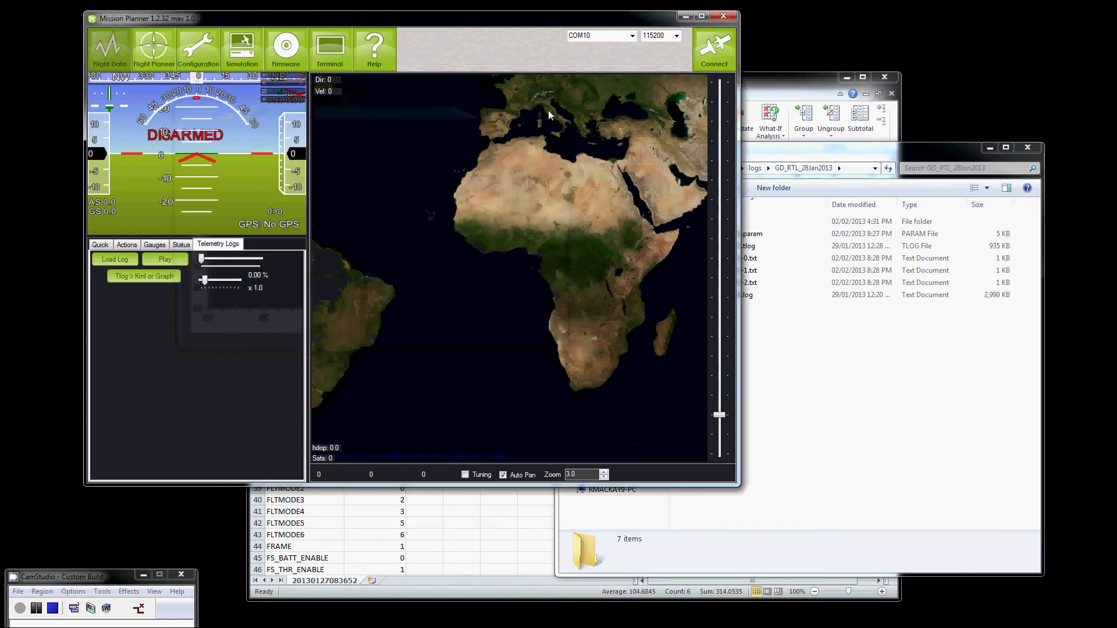
{"action": "left_click", "coordinate": [843, 381]}
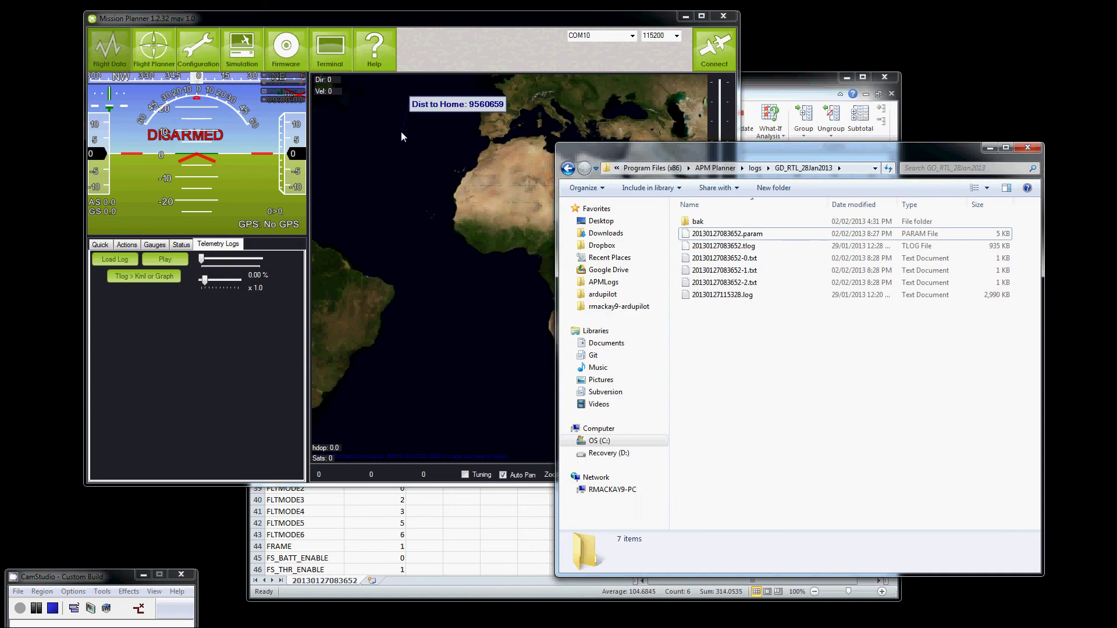
{"action": "left_click", "coordinate": [437, 50]}
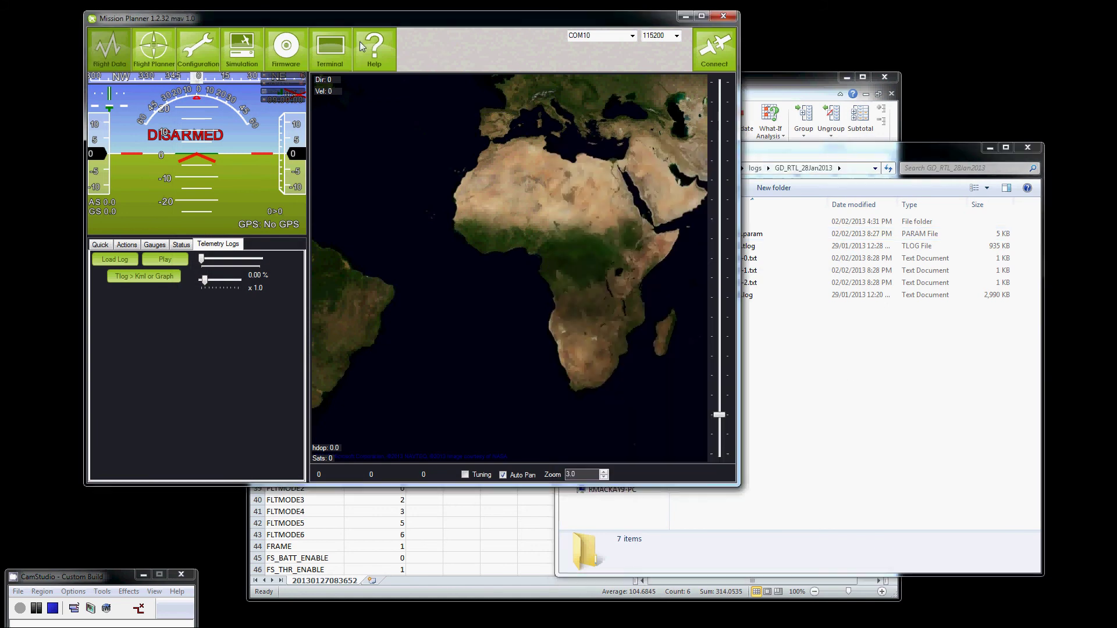
{"action": "left_click", "coordinate": [135, 61]}
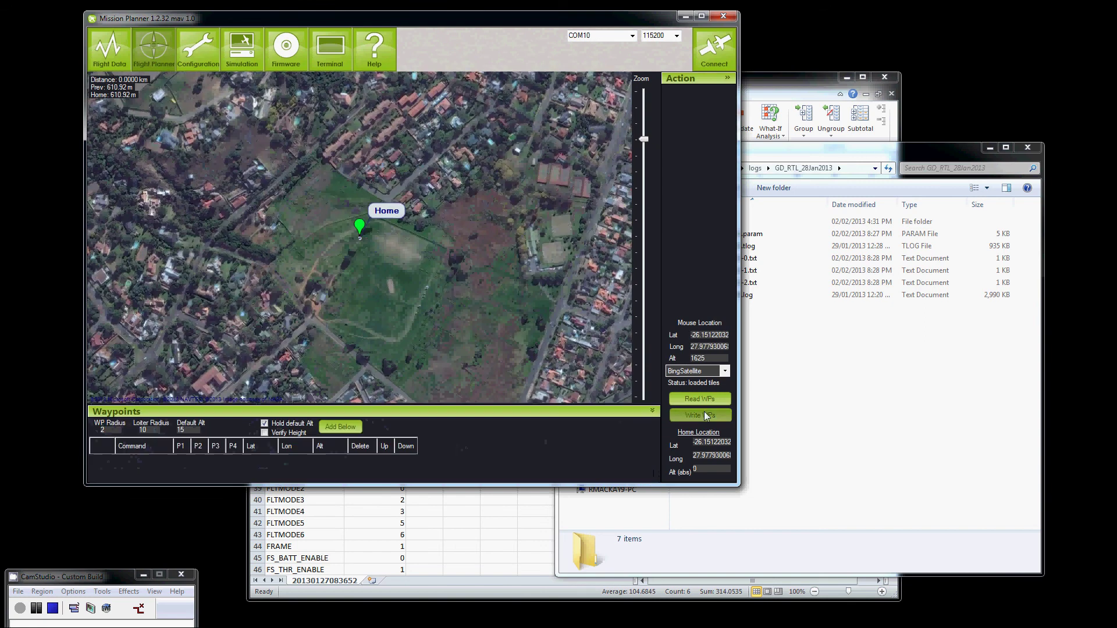
{"action": "right_click", "coordinate": [412, 297]}
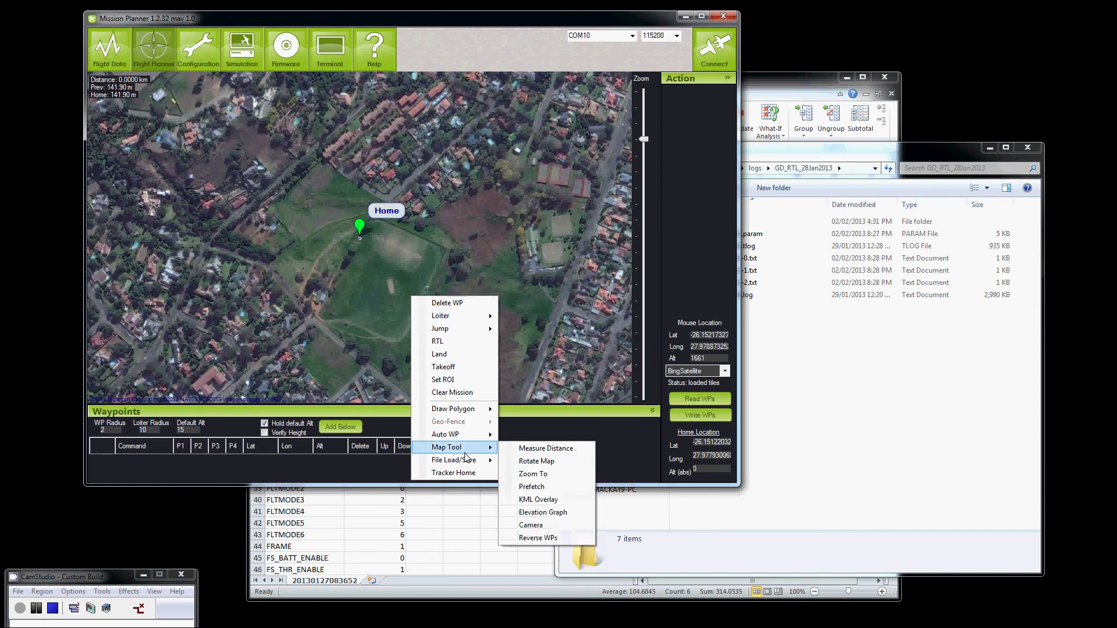
{"action": "mouse_move", "coordinate": [466, 462]}
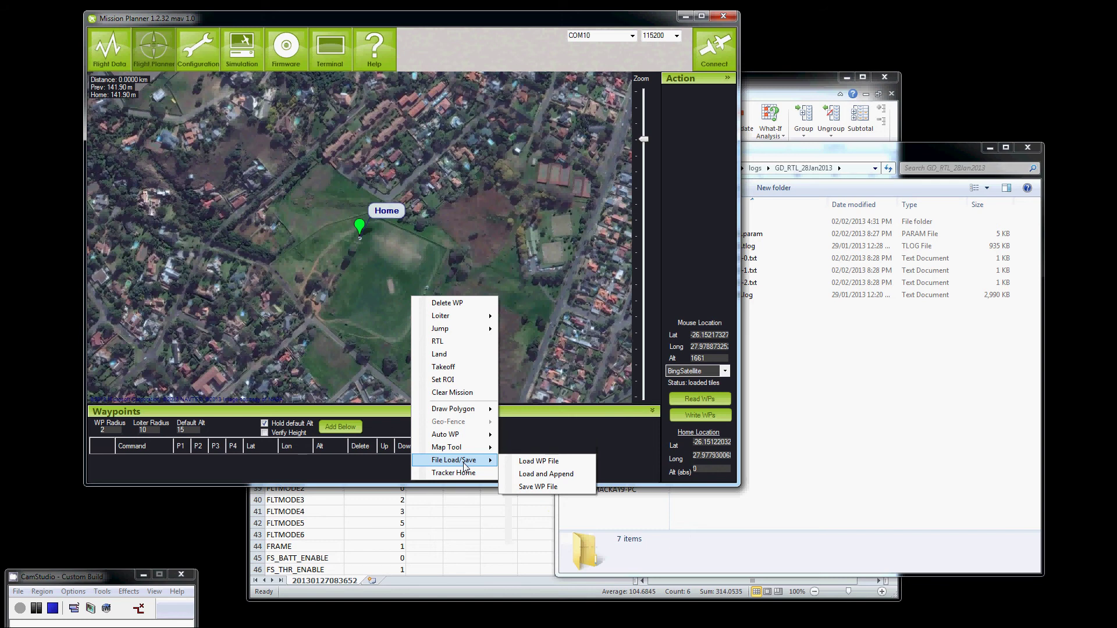
{"action": "left_click", "coordinate": [536, 462]}
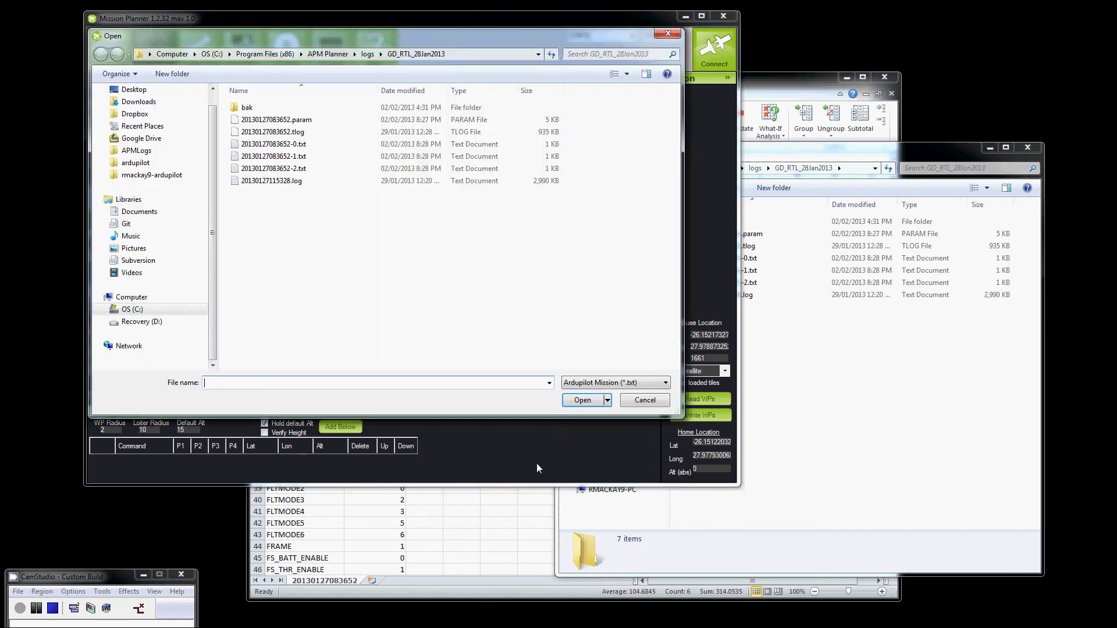
{"action": "left_click", "coordinate": [279, 170]}
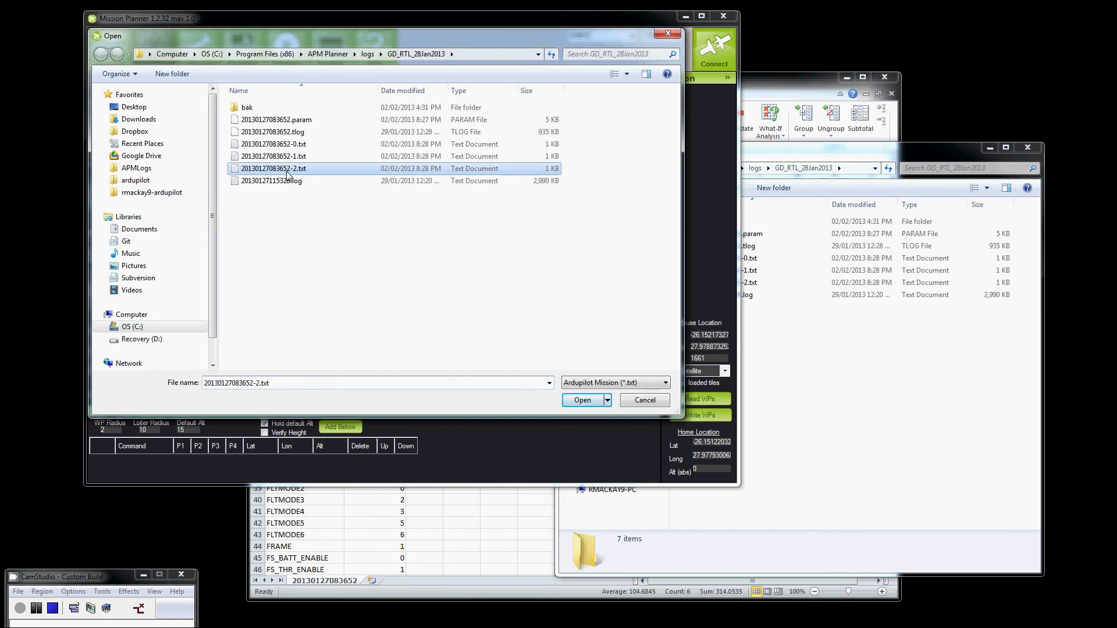
{"action": "left_click", "coordinate": [583, 400]}
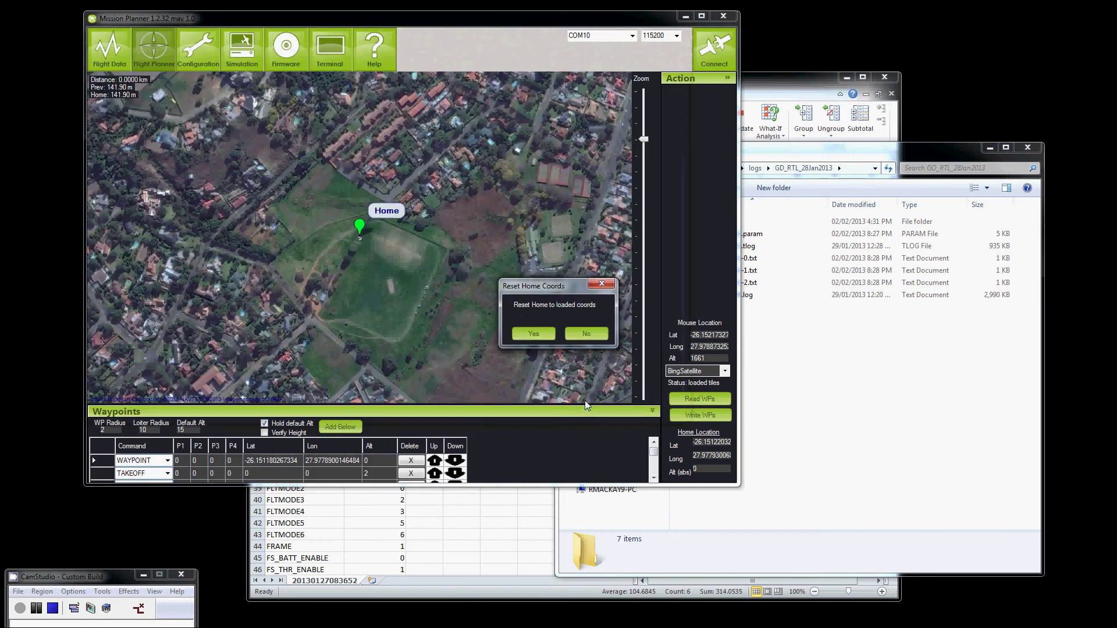
{"action": "left_click", "coordinate": [531, 333]}
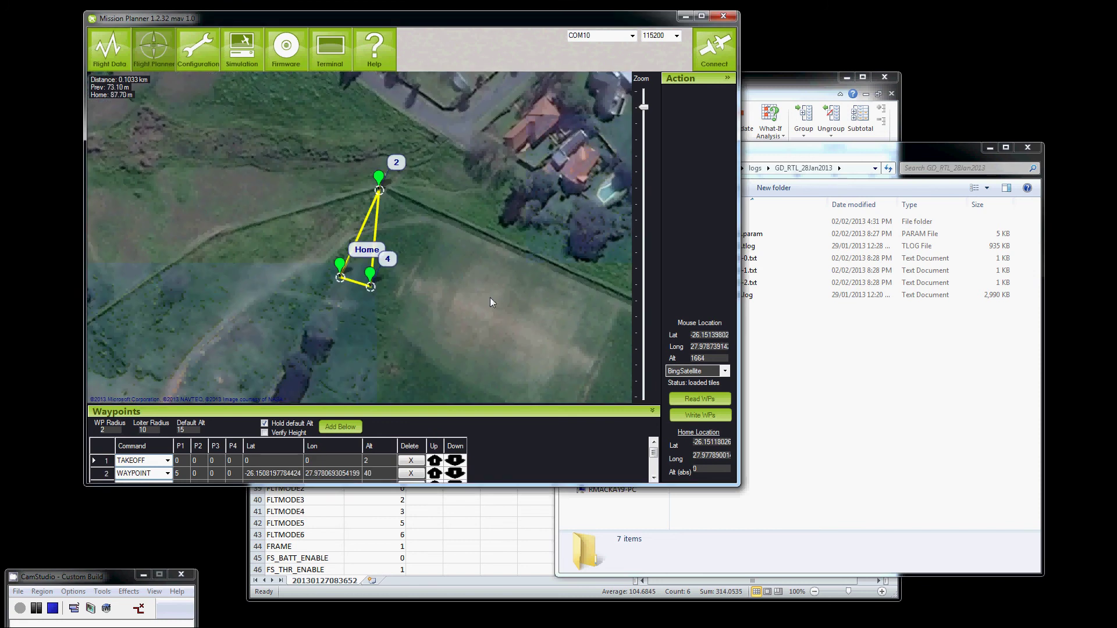
{"action": "key", "text": "Down"}
{"action": "left_click_drag", "start_coordinate": [424, 409], "coordinate": [424, 354]}
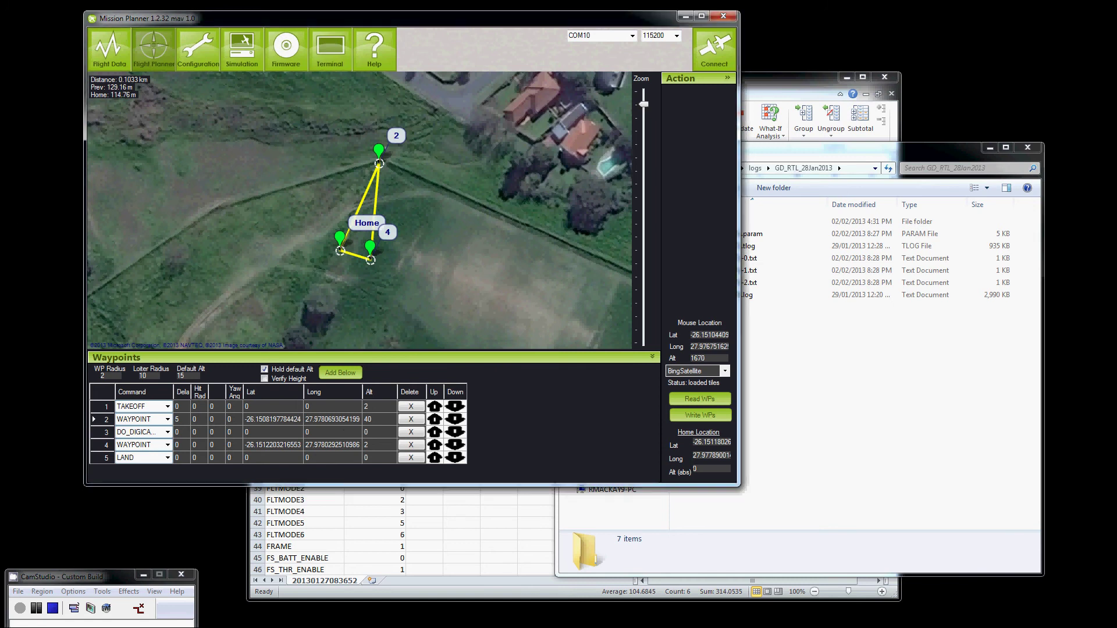
Replay the GD_RTL_28Jan2013 tlog in Flight Data, sped up to x 5.56.
{"action": "left_click", "coordinate": [109, 49]}
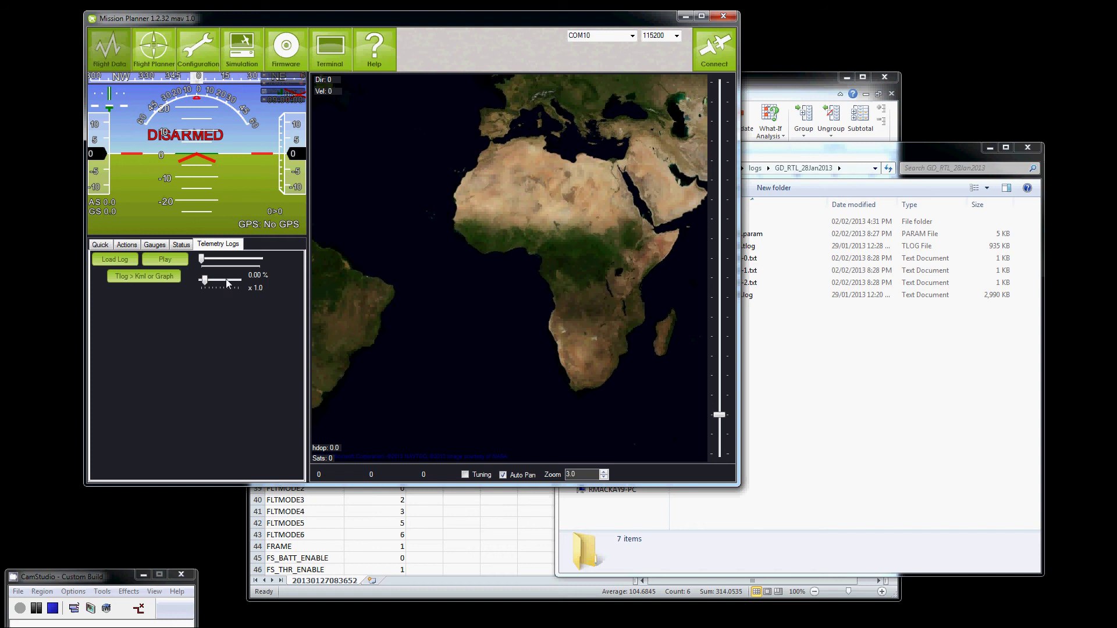
{"action": "left_click", "coordinate": [145, 277]}
{"action": "left_click", "coordinate": [127, 262]}
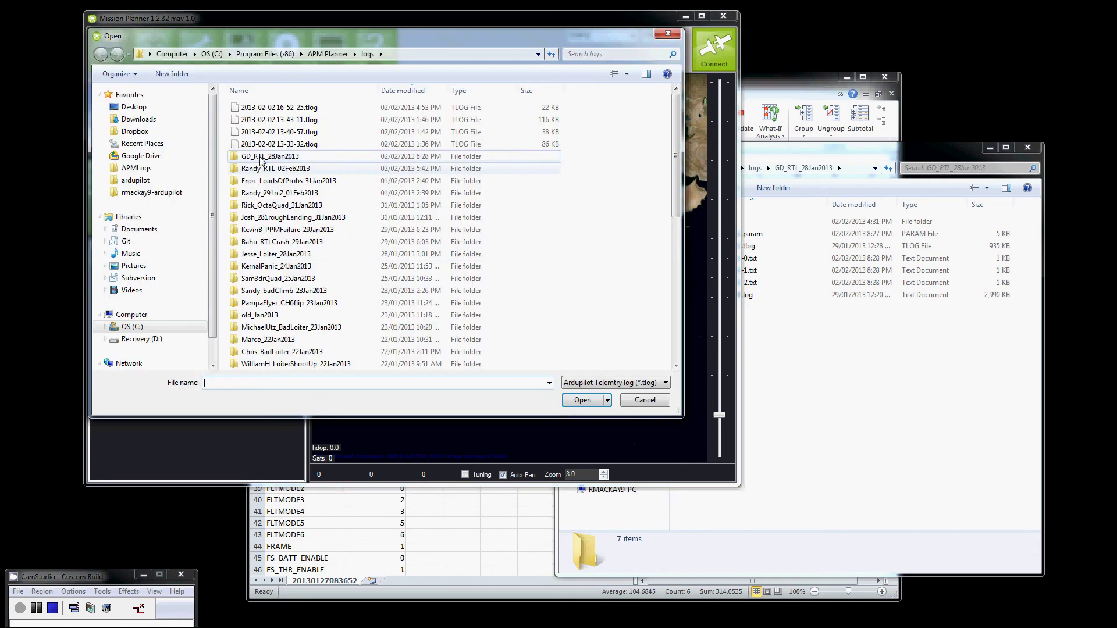
{"action": "left_click", "coordinate": [261, 161]}
{"action": "double_click", "coordinate": [261, 157]}
{"action": "double_click", "coordinate": [279, 120]}
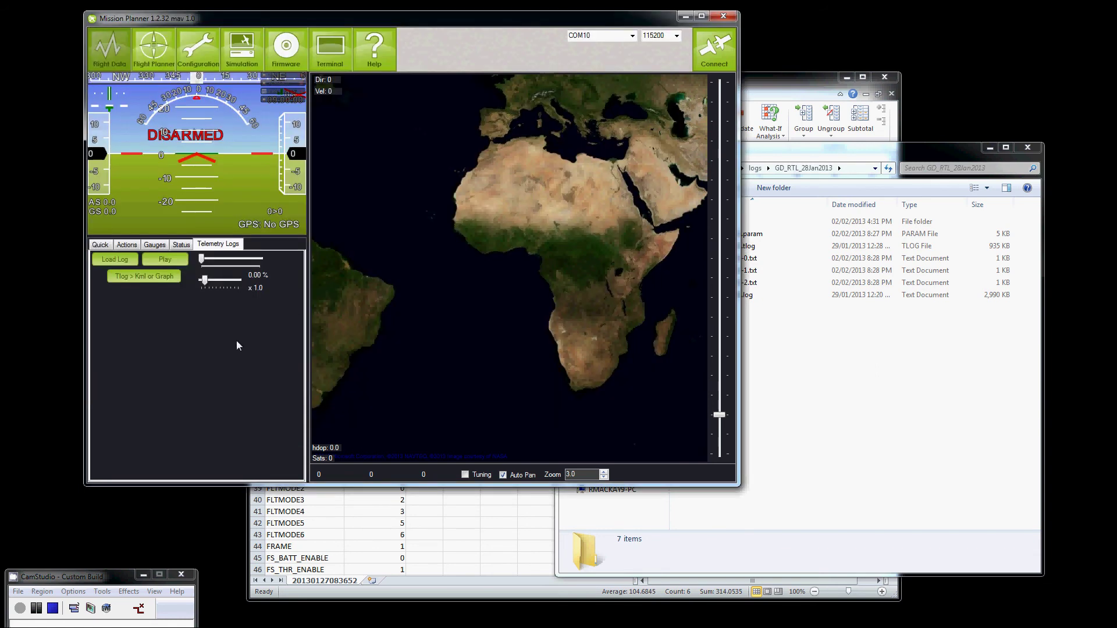
{"action": "left_click", "coordinate": [166, 259]}
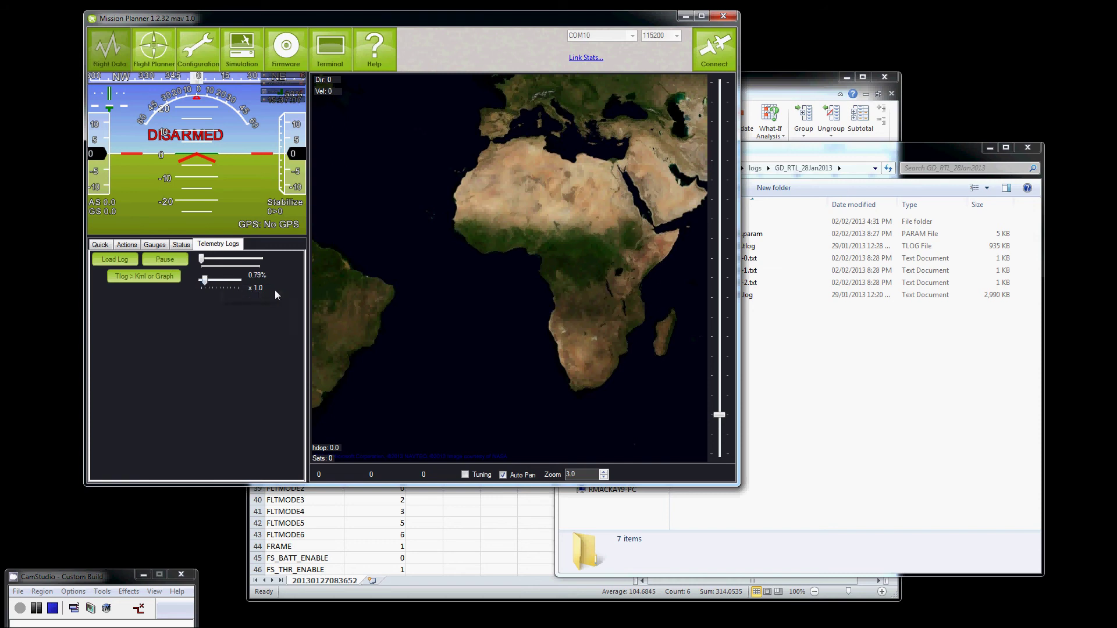
{"action": "left_click_drag", "start_coordinate": [204, 279], "coordinate": [221, 285]}
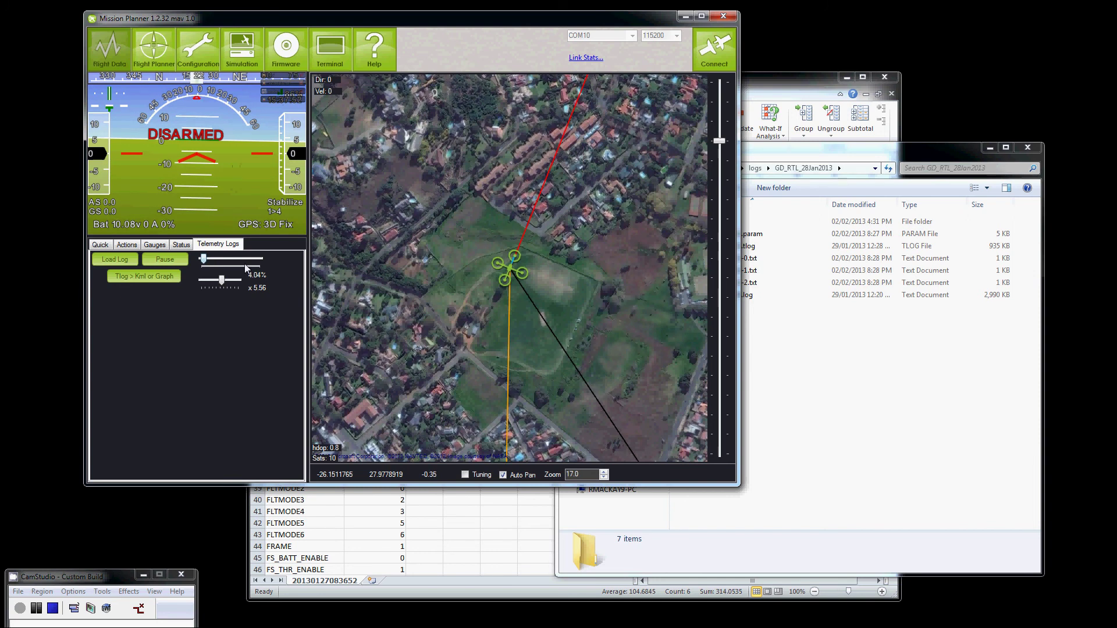
Jump replay to about 43%, zoom the map, slow to x 1.44, and show Status.
{"action": "left_click_drag", "start_coordinate": [205, 261], "coordinate": [215, 260]}
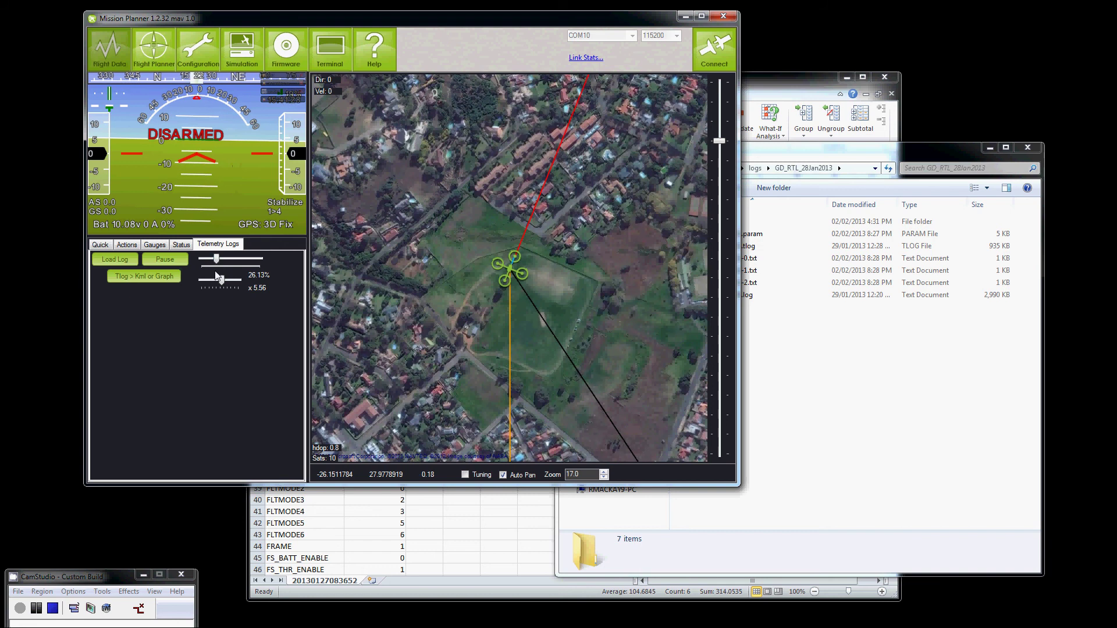
{"action": "left_click_drag", "start_coordinate": [720, 142], "coordinate": [720, 95]}
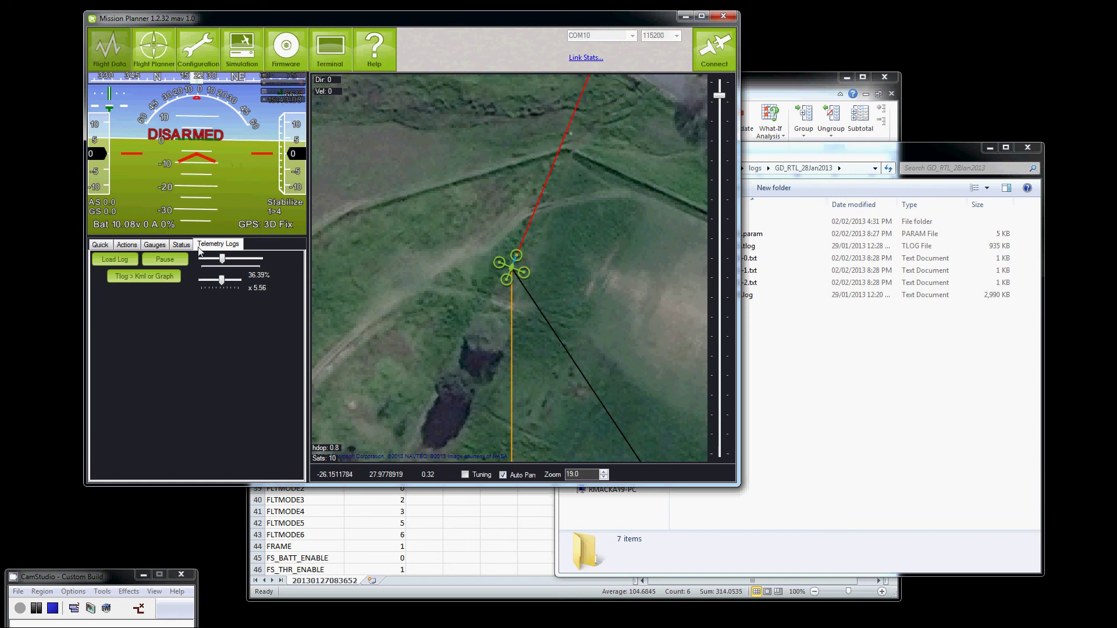
{"action": "left_click", "coordinate": [228, 263]}
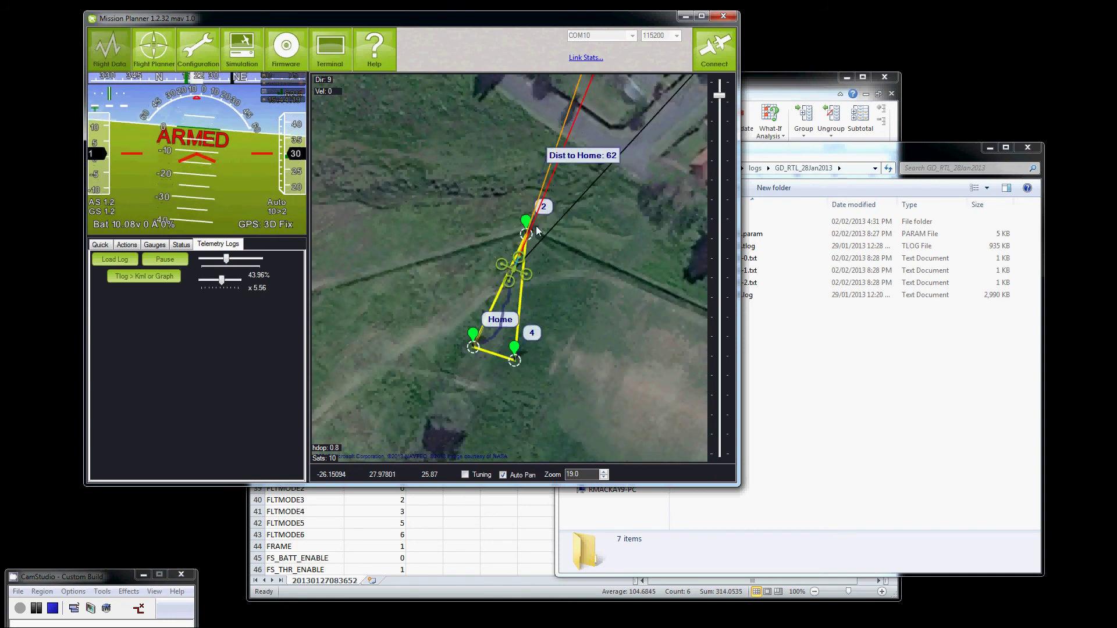
{"action": "left_click_drag", "start_coordinate": [221, 281], "coordinate": [208, 281]}
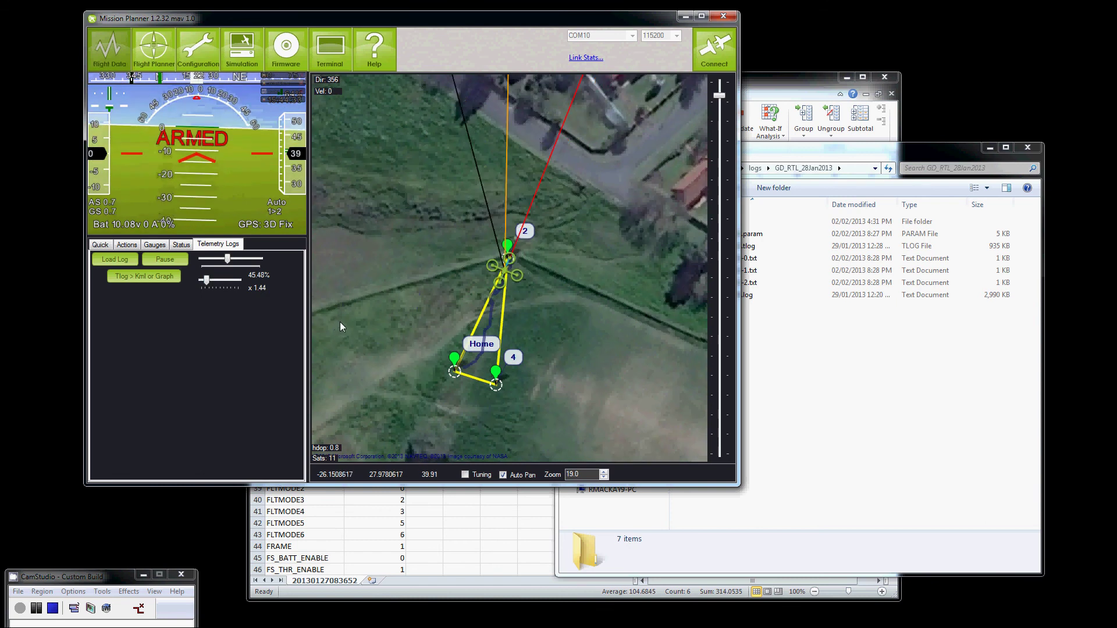
{"action": "left_click", "coordinate": [181, 245]}
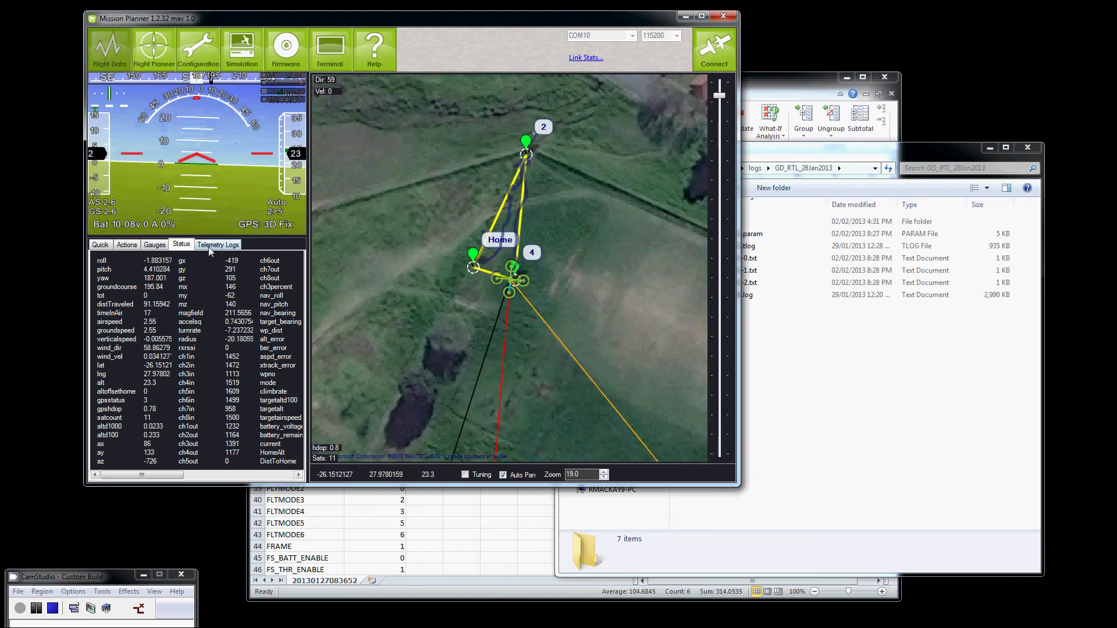
Set playback speed to x 0.64 and widen the left panel showing the Status values.
{"action": "left_click", "coordinate": [210, 246]}
{"action": "left_click", "coordinate": [203, 281]}
{"action": "left_click", "coordinate": [181, 244]}
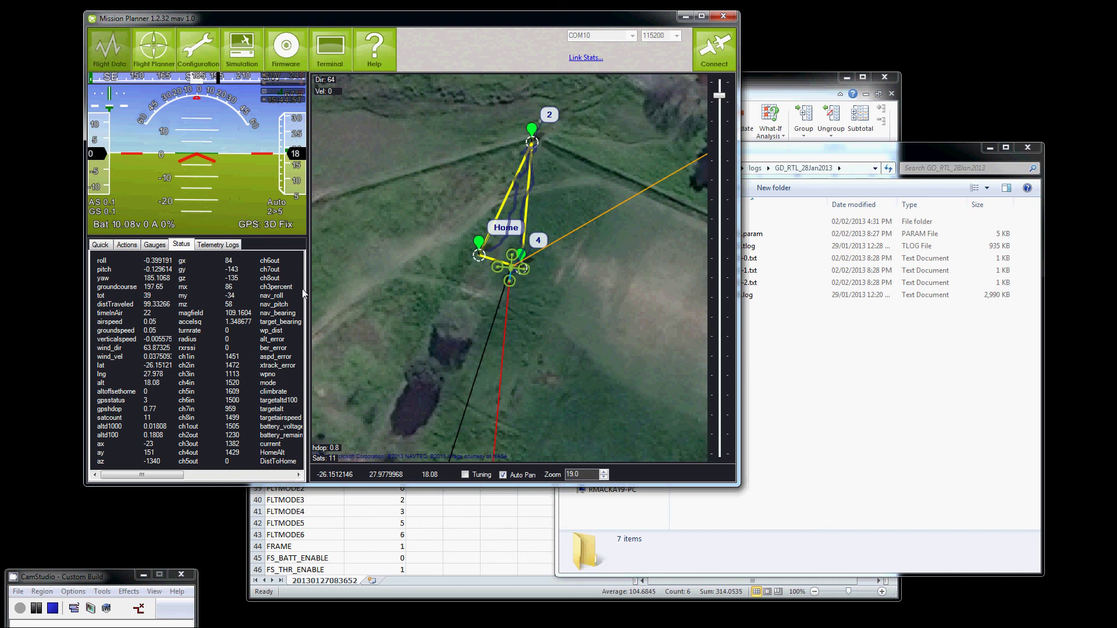
{"action": "left_click_drag", "start_coordinate": [309, 295], "coordinate": [364, 291]}
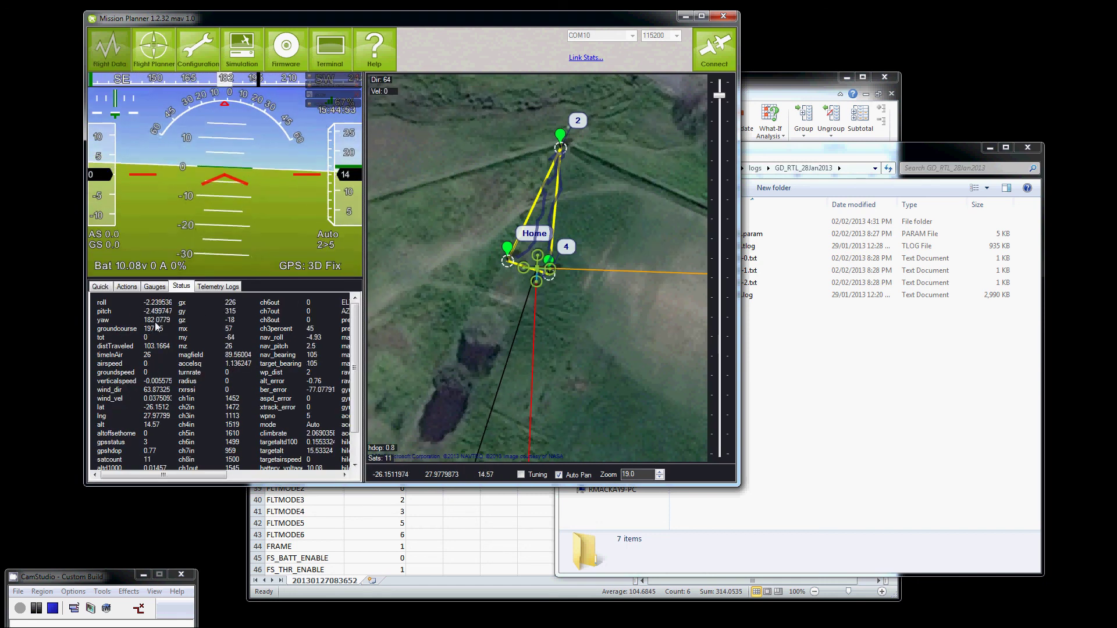
{"action": "left_click", "coordinate": [216, 286]}
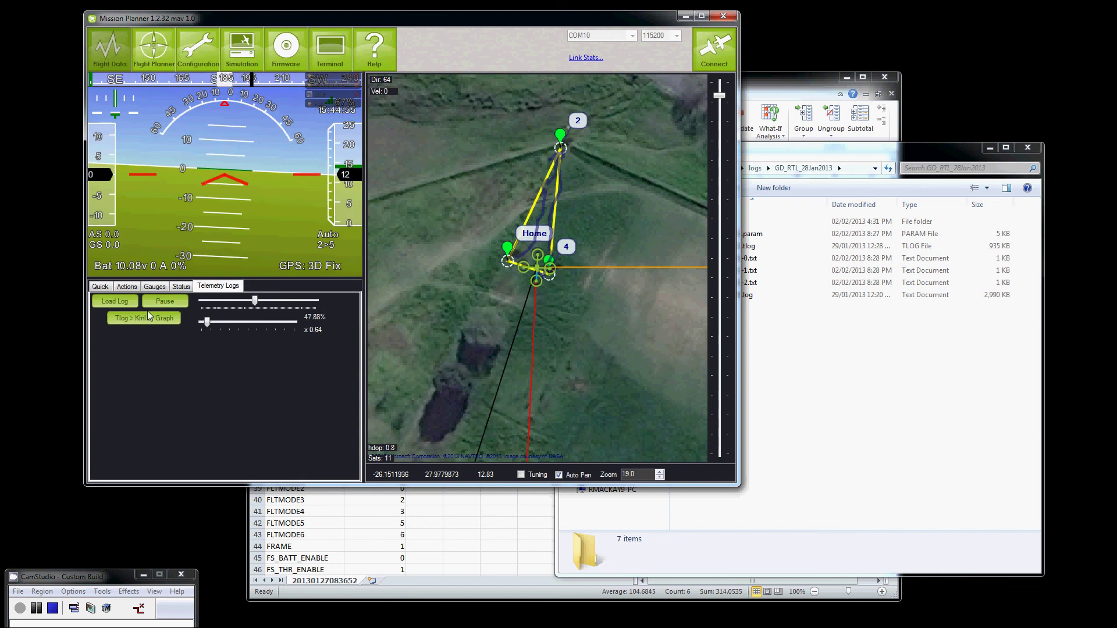
{"action": "left_click", "coordinate": [181, 286]}
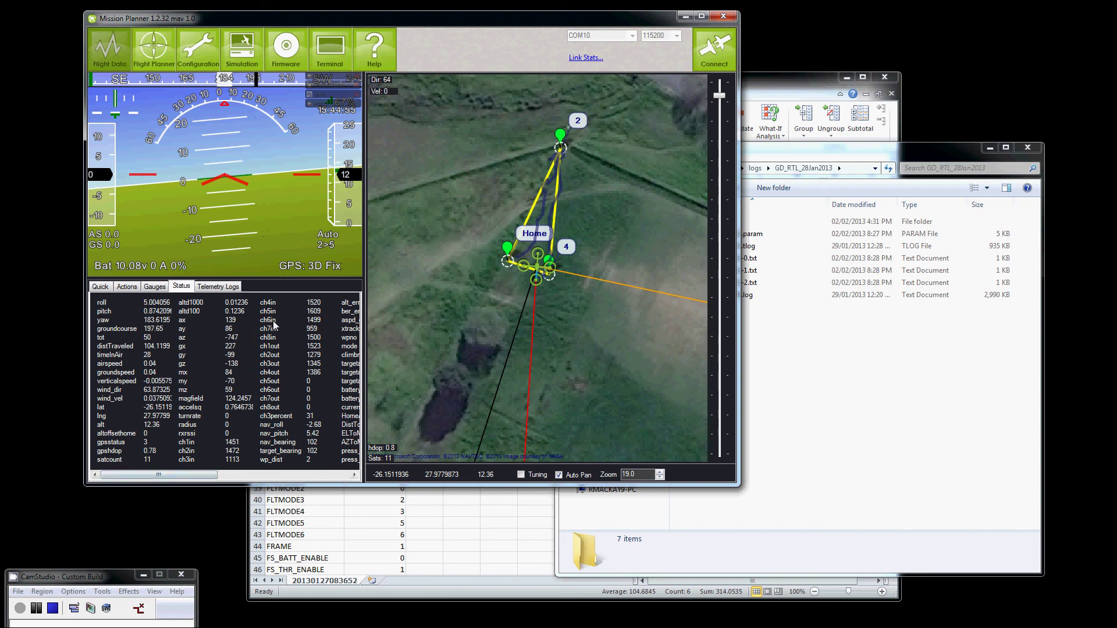
Browse across the Status table columns, then return to the playback controls.
{"action": "left_click_drag", "start_coordinate": [158, 476], "coordinate": [293, 486]}
{"action": "left_click_drag", "start_coordinate": [195, 476], "coordinate": [228, 476]}
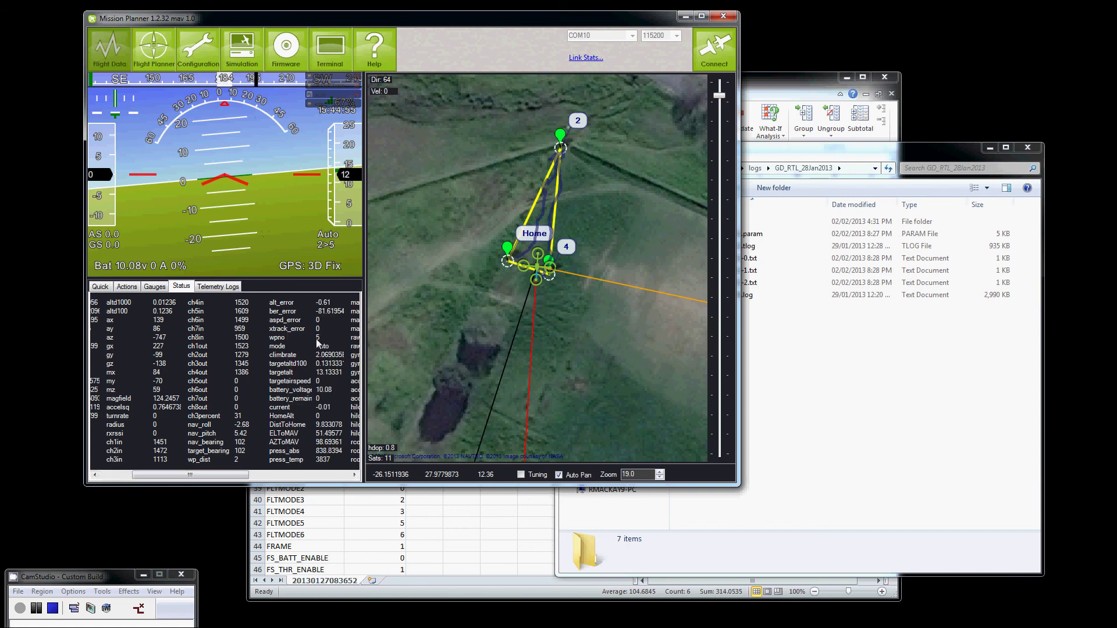
{"action": "scroll", "coordinate": [262, 442], "scroll_direction": "right", "scroll_amount": 2}
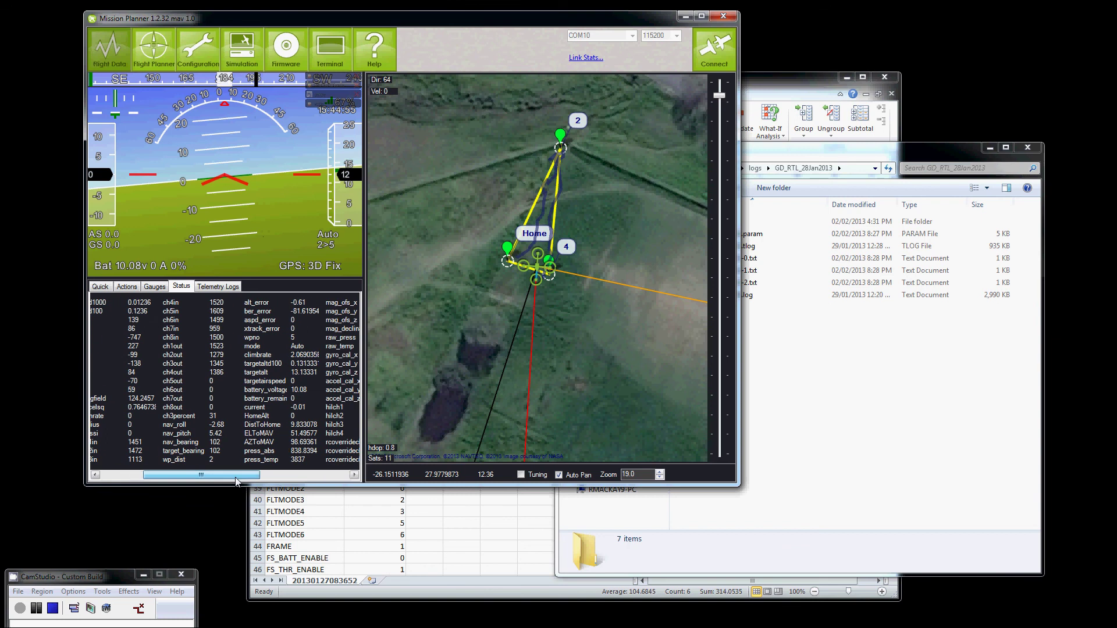
{"action": "scroll", "coordinate": [221, 464], "scroll_direction": "right", "scroll_amount": 3}
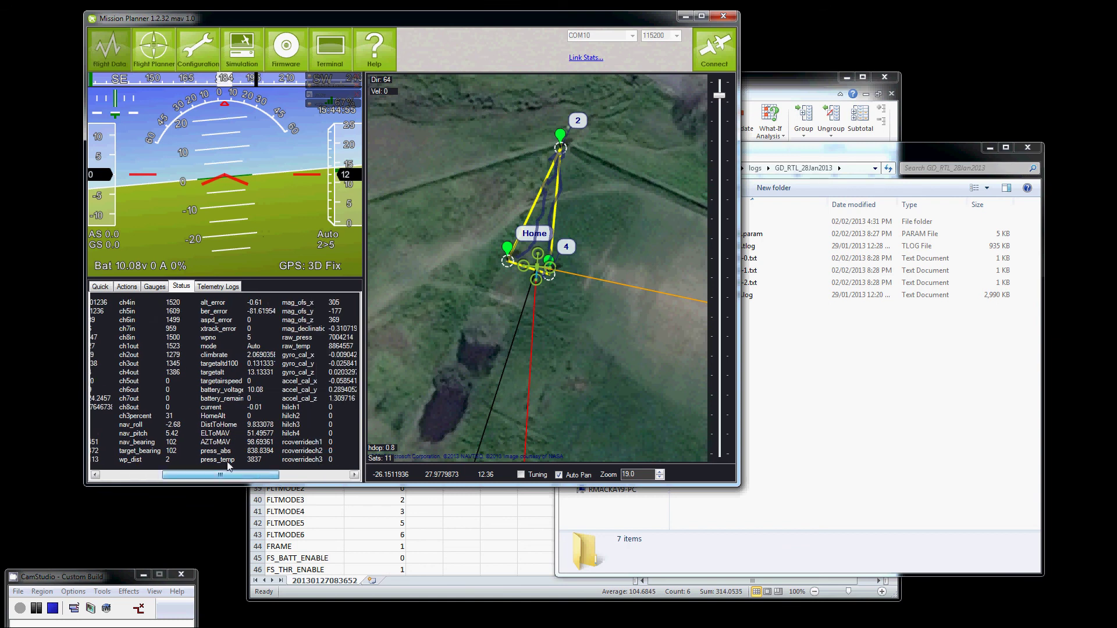
{"action": "left_click", "coordinate": [219, 287]}
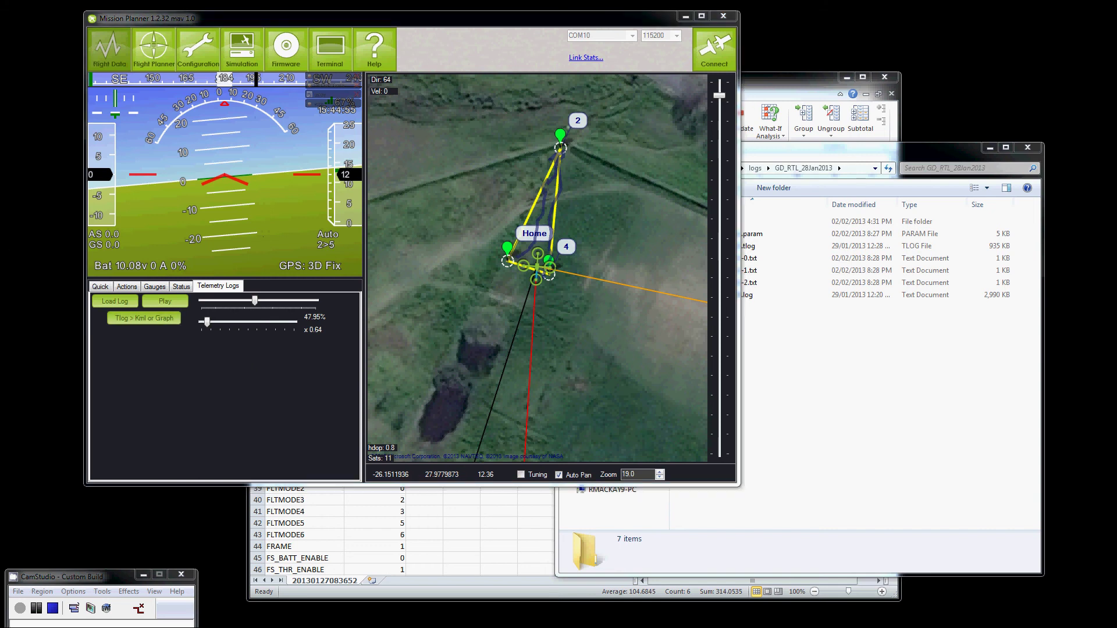
Convert the GD_RTL_28Jan2013 tlog to KML and GPX files.
{"action": "left_click_drag", "start_coordinate": [310, 50], "coordinate": [369, 93]}
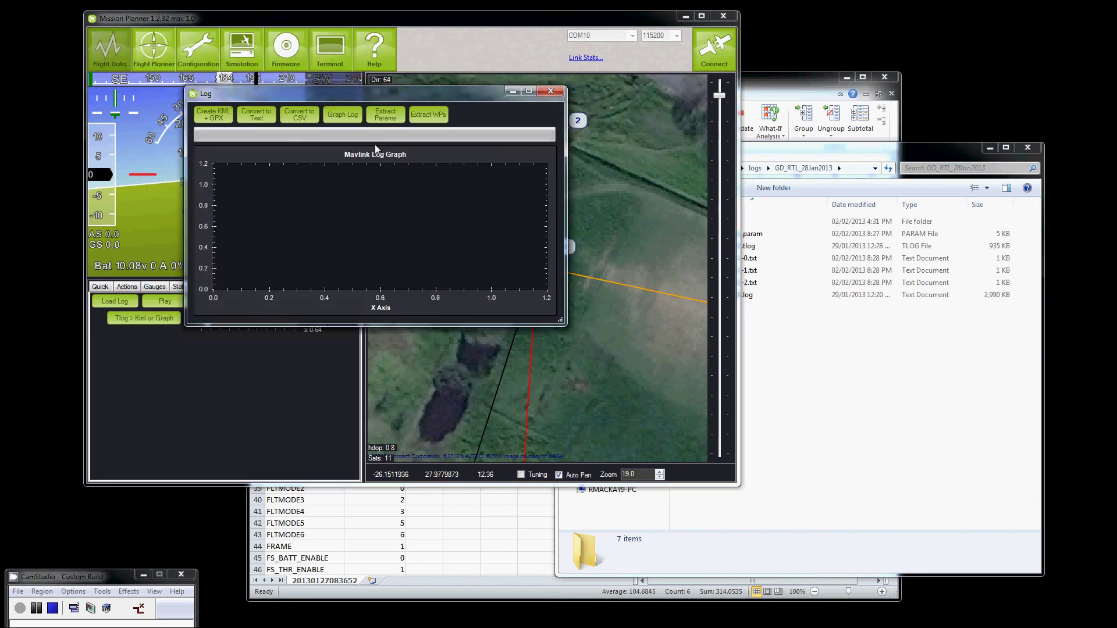
{"action": "left_click", "coordinate": [216, 116]}
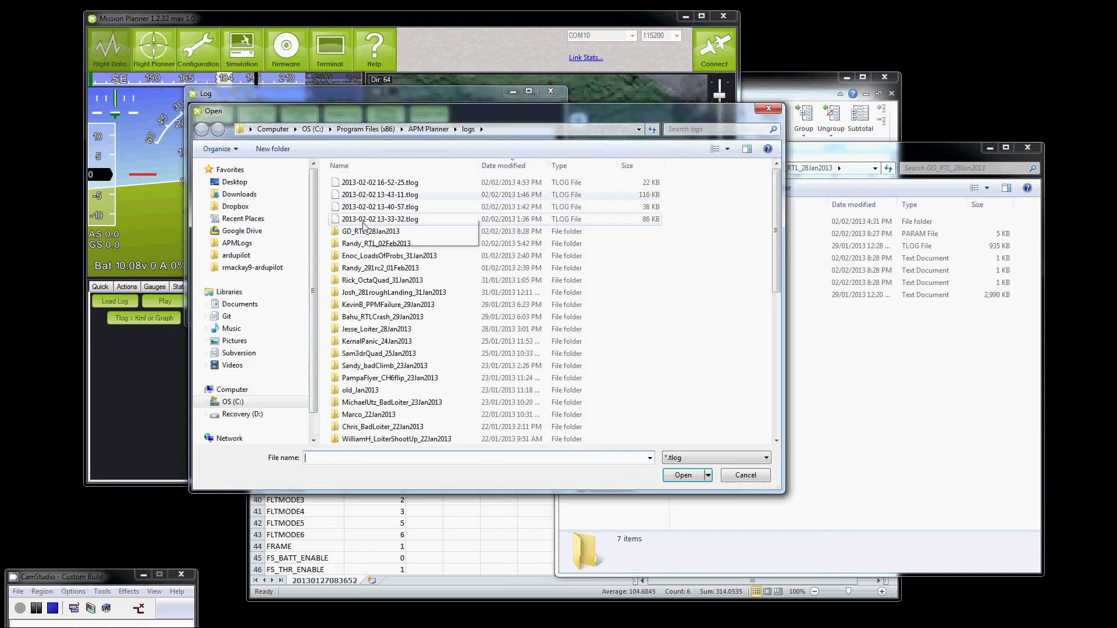
{"action": "double_click", "coordinate": [365, 232]}
{"action": "double_click", "coordinate": [365, 194]}
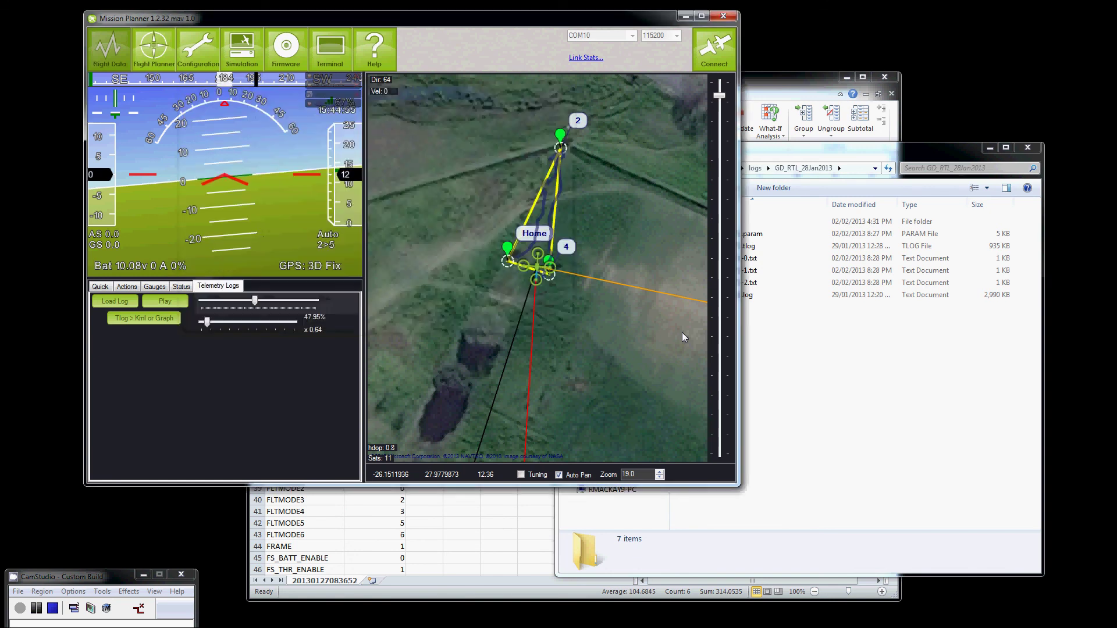
Open 20130127083652.tlog.kml from the log folder in Google Earth.
{"action": "left_click", "coordinate": [918, 430]}
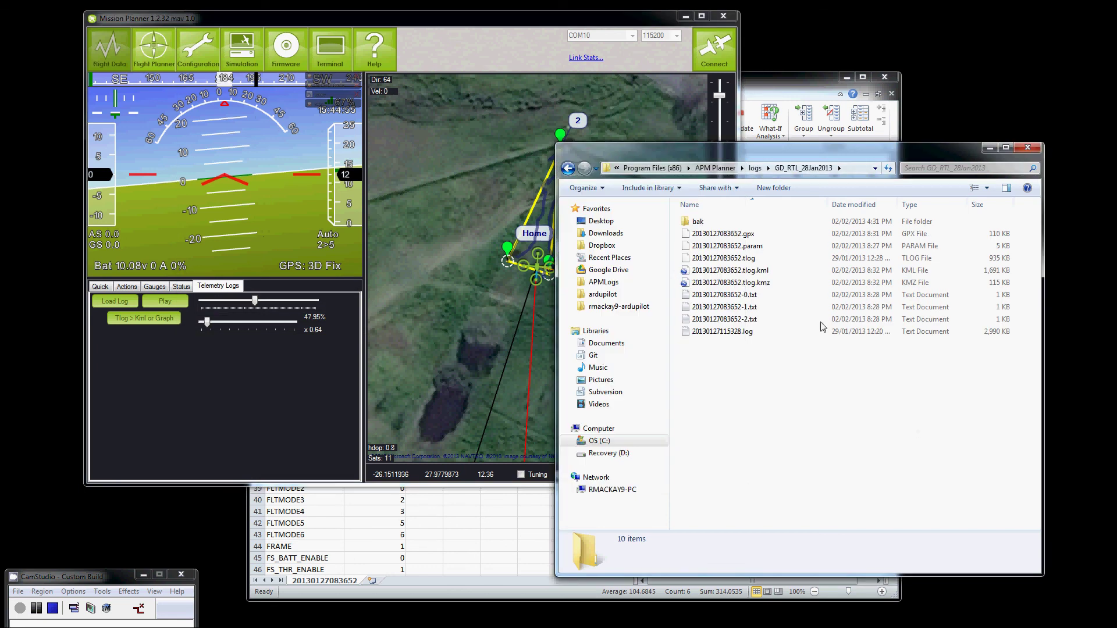
{"action": "left_click", "coordinate": [740, 274]}
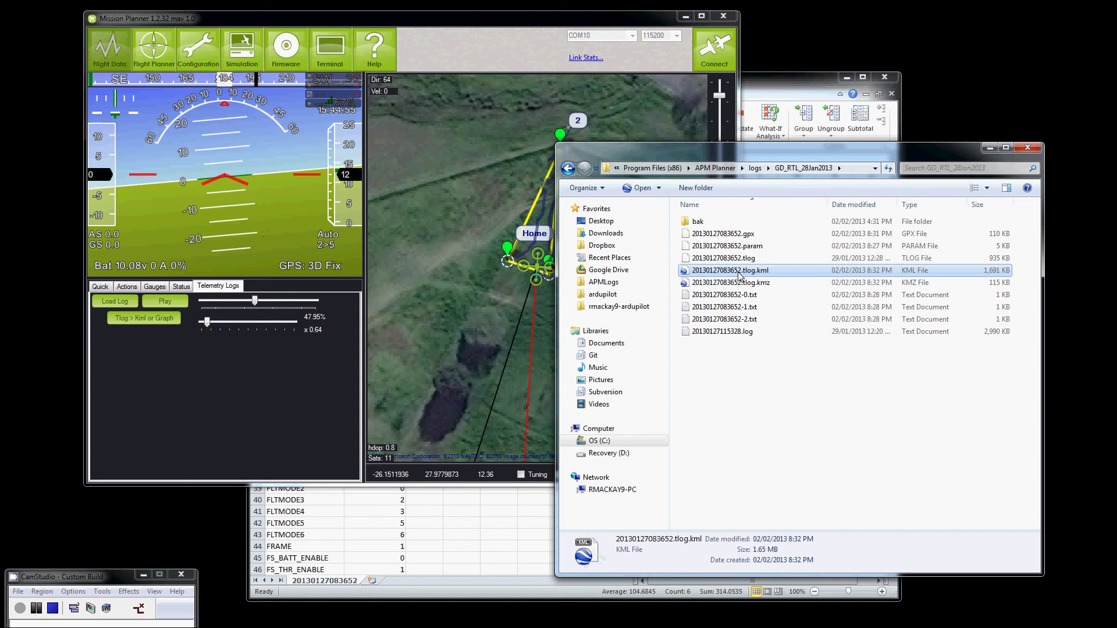
{"action": "double_click", "coordinate": [740, 273]}
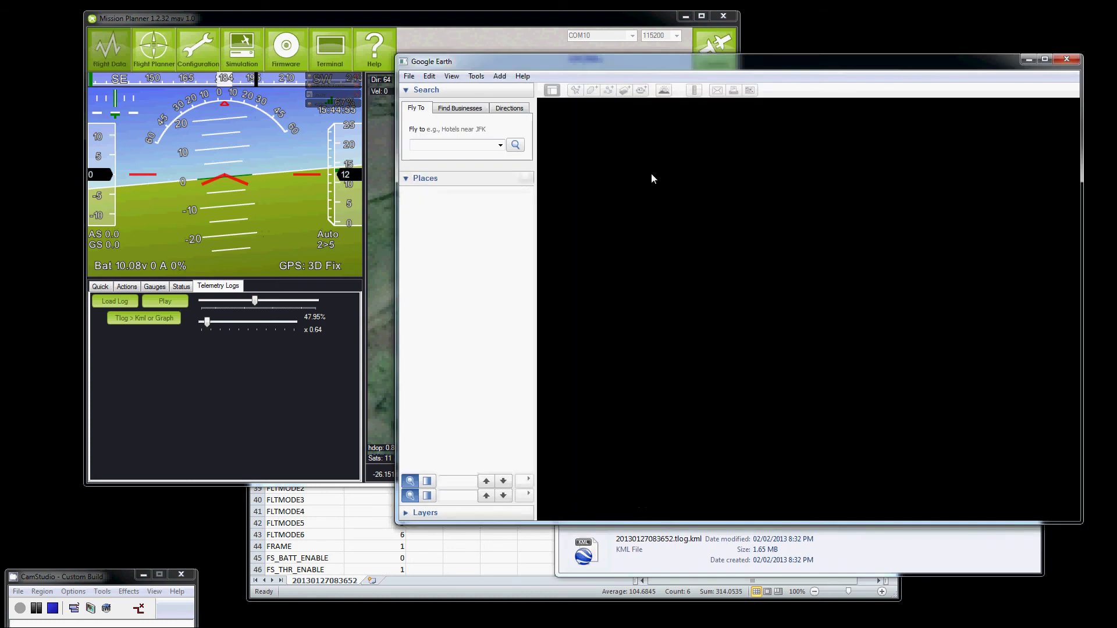
Expand the tlog.kml entry to list its flight-mode paths and zoom into the tracks.
{"action": "left_click_drag", "start_coordinate": [705, 62], "coordinate": [642, 64]}
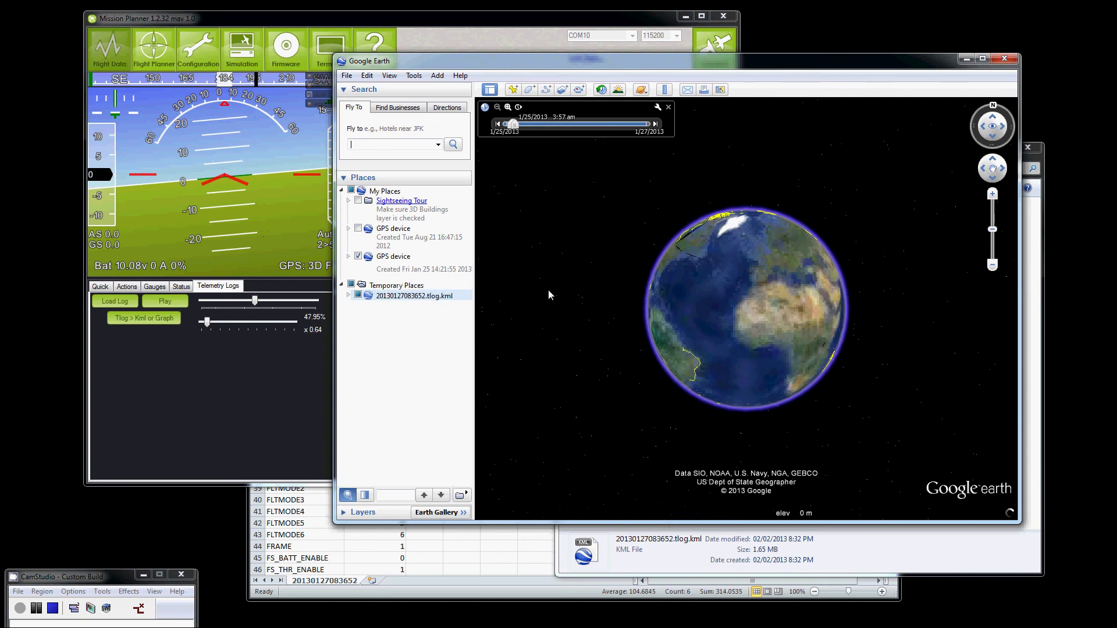
{"action": "left_click", "coordinate": [349, 296]}
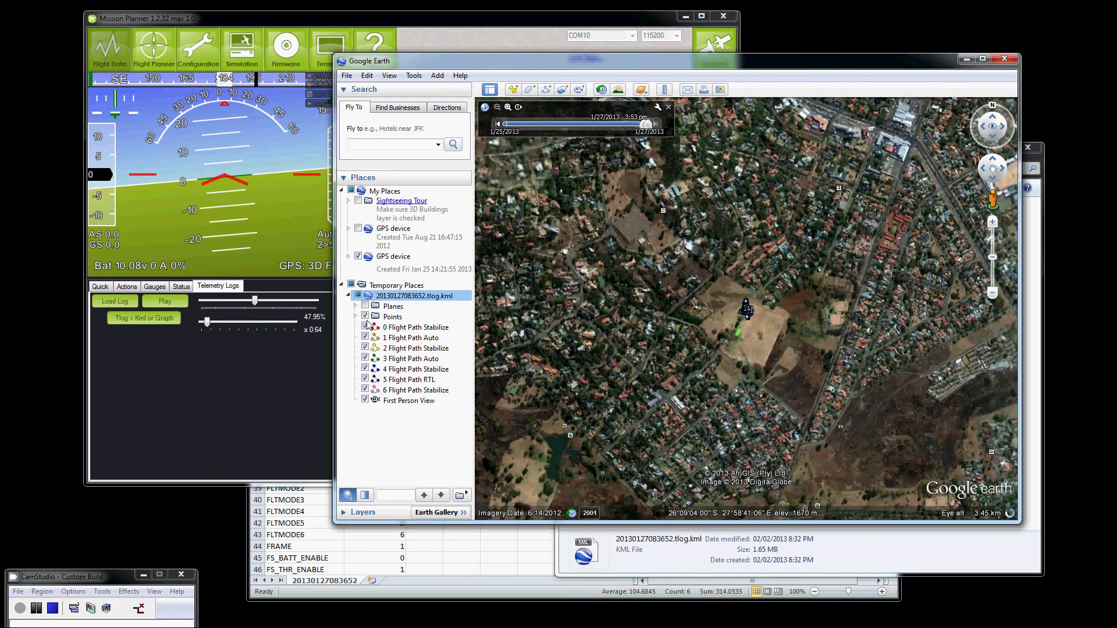
{"action": "key", "text": "Down"}
{"action": "key", "text": "Down"}
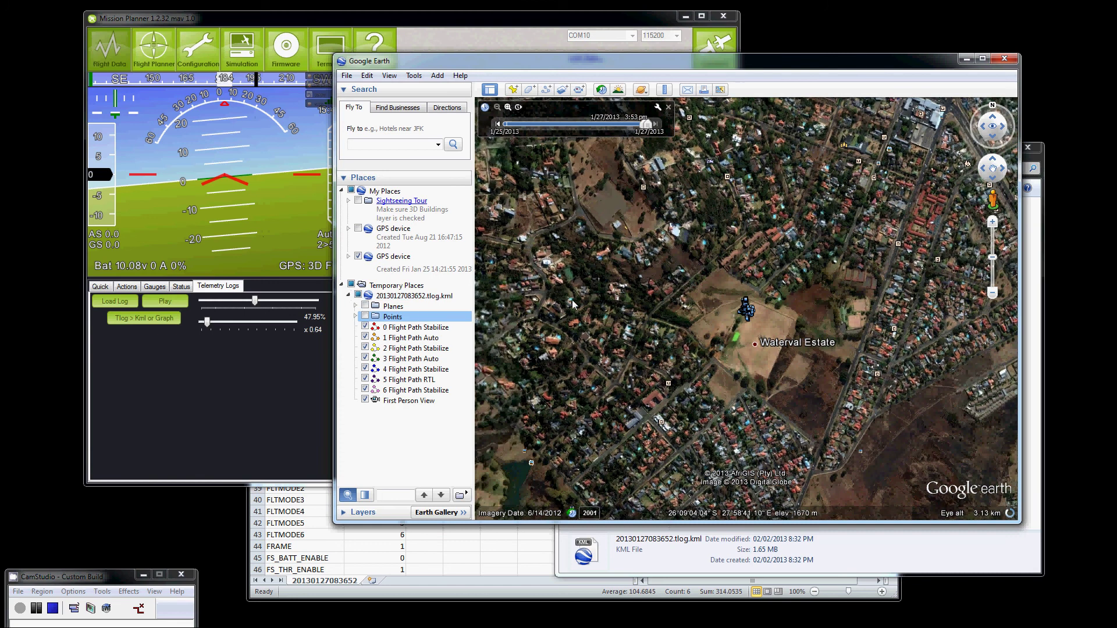
{"action": "scroll", "coordinate": [756, 320], "scroll_direction": "up", "scroll_amount": 2}
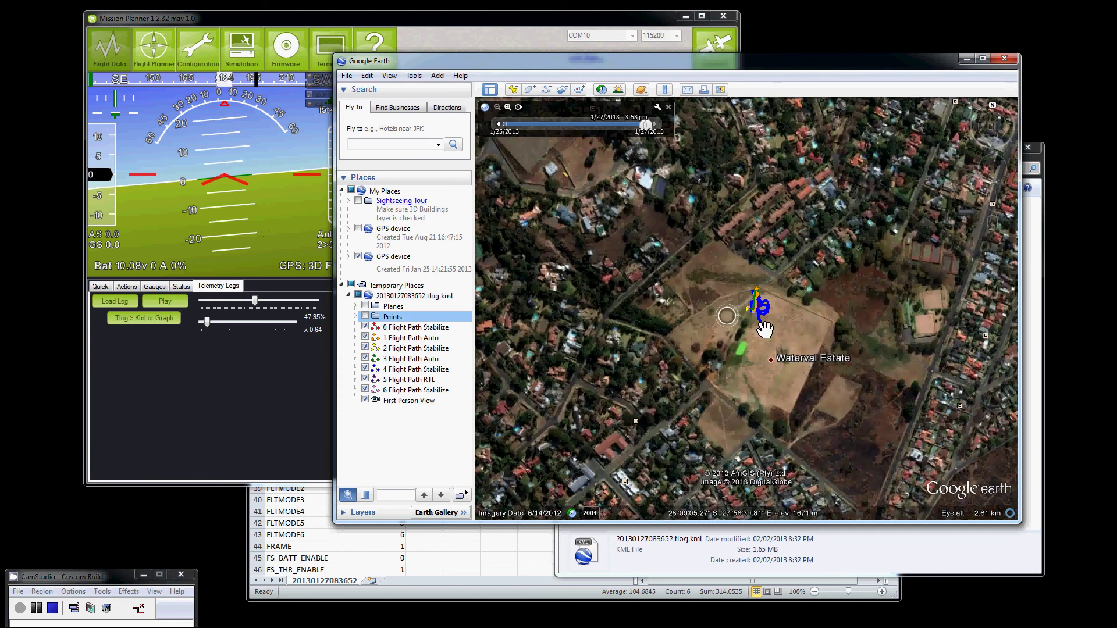
{"action": "scroll", "coordinate": [748, 320], "scroll_direction": "up", "scroll_amount": 3}
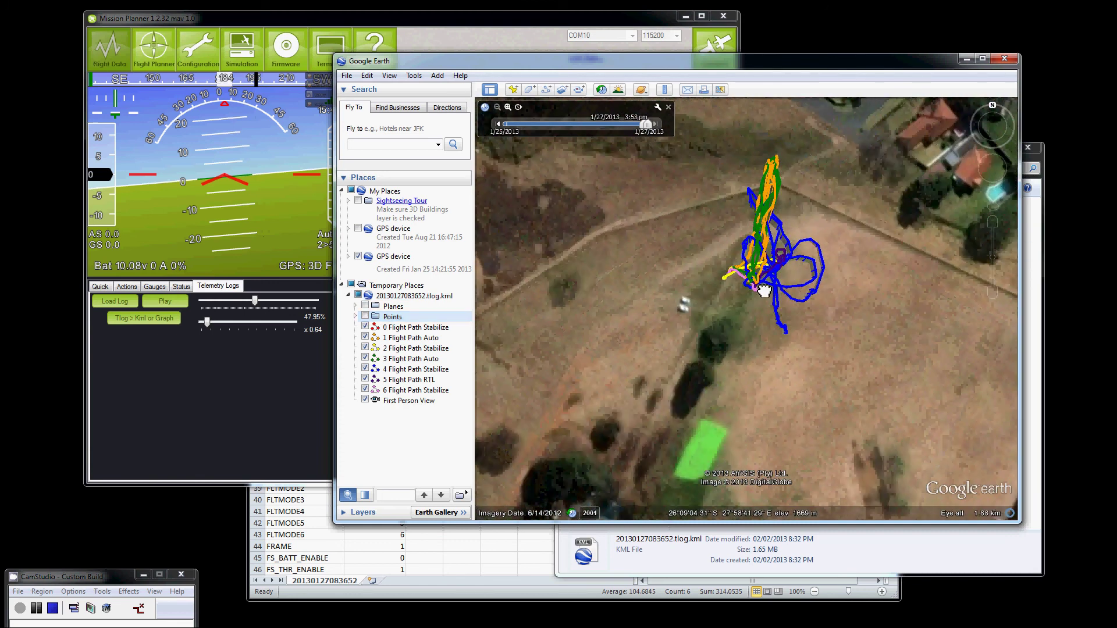
{"action": "scroll", "coordinate": [736, 301], "scroll_direction": "up", "scroll_amount": 3}
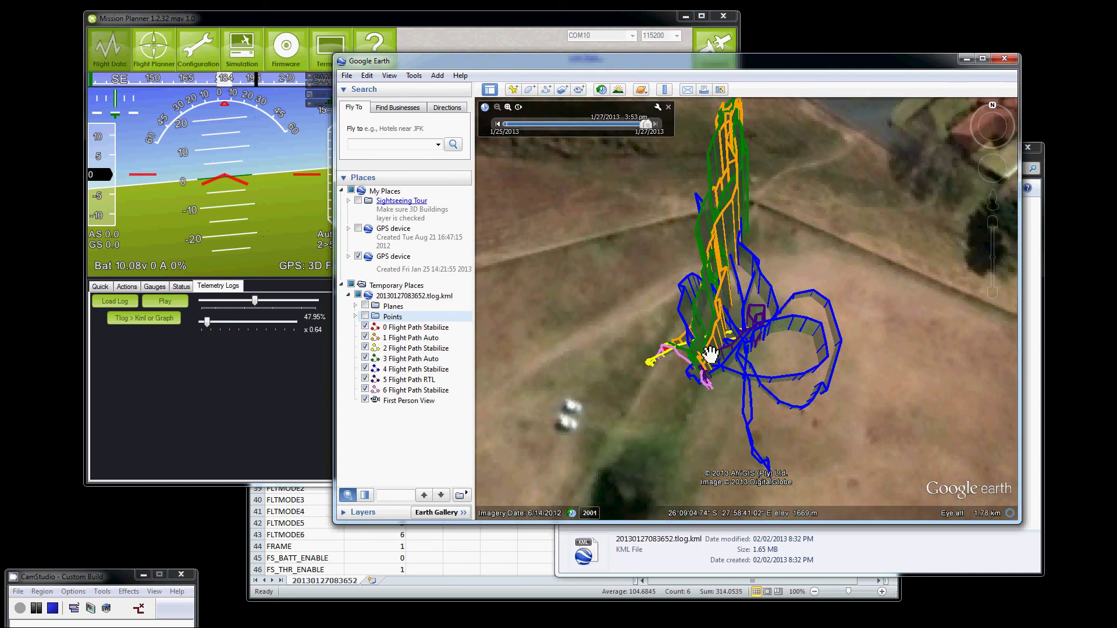
Hide all seven Flight Path tracks, from 0 Stabilize through 6 Stabilize, in Google Earth.
{"action": "left_click", "coordinate": [364, 327]}
{"action": "left_click", "coordinate": [364, 337]}
{"action": "left_click", "coordinate": [365, 348]}
{"action": "left_click", "coordinate": [364, 358]}
{"action": "left_click", "coordinate": [364, 368]}
{"action": "left_click", "coordinate": [365, 380]}
{"action": "left_click", "coordinate": [364, 390]}
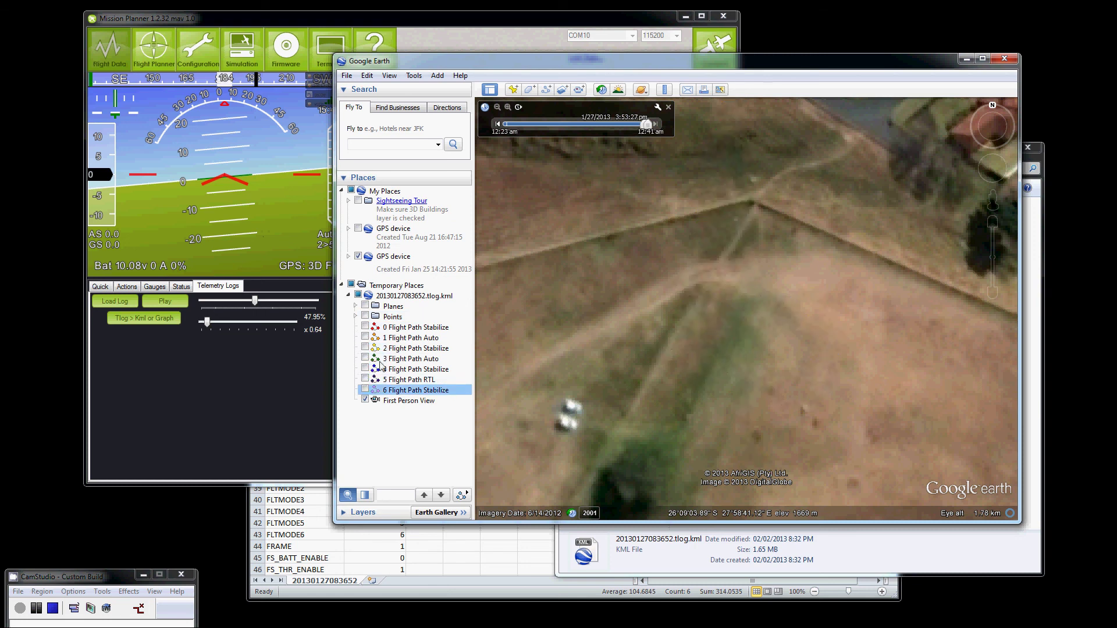
Inspect Flight Paths 4 and 5, keep only orange Flight Path 1 Auto, tilt the view, then return to Mission Planner.
{"action": "left_click", "coordinate": [365, 368]}
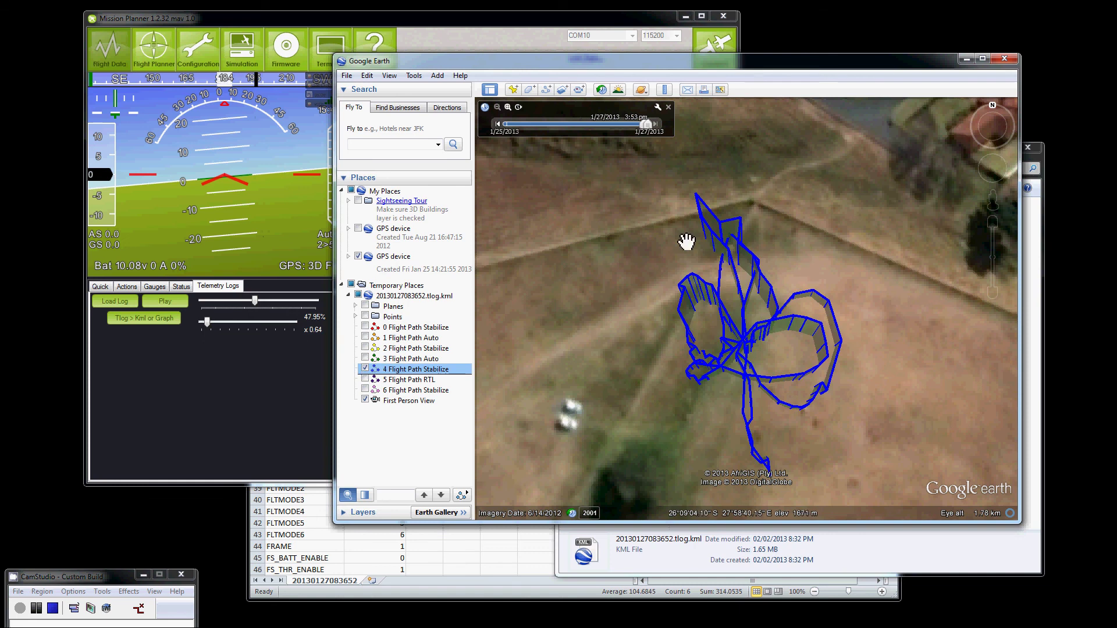
{"action": "left_click", "coordinate": [364, 369]}
{"action": "left_click", "coordinate": [365, 380]}
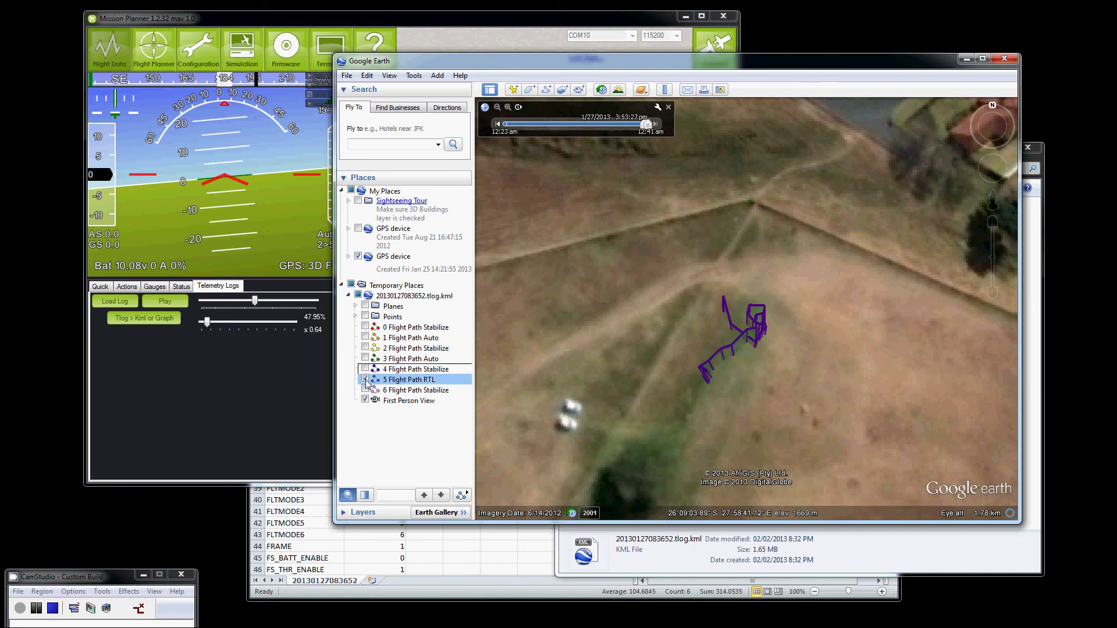
{"action": "left_click", "coordinate": [365, 369]}
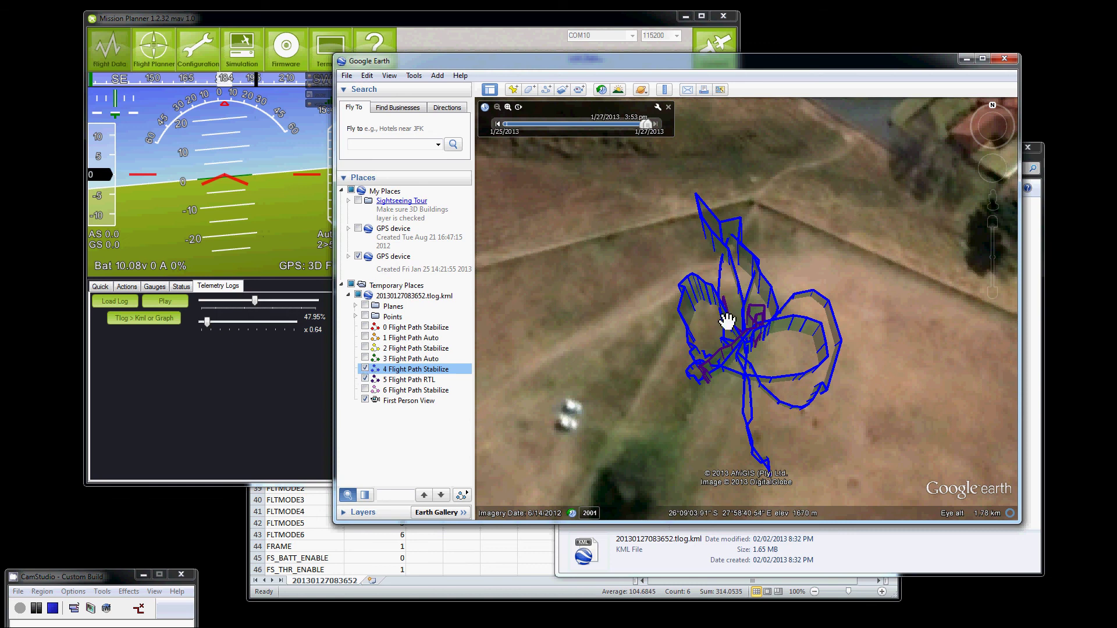
{"action": "left_click", "coordinate": [365, 338]}
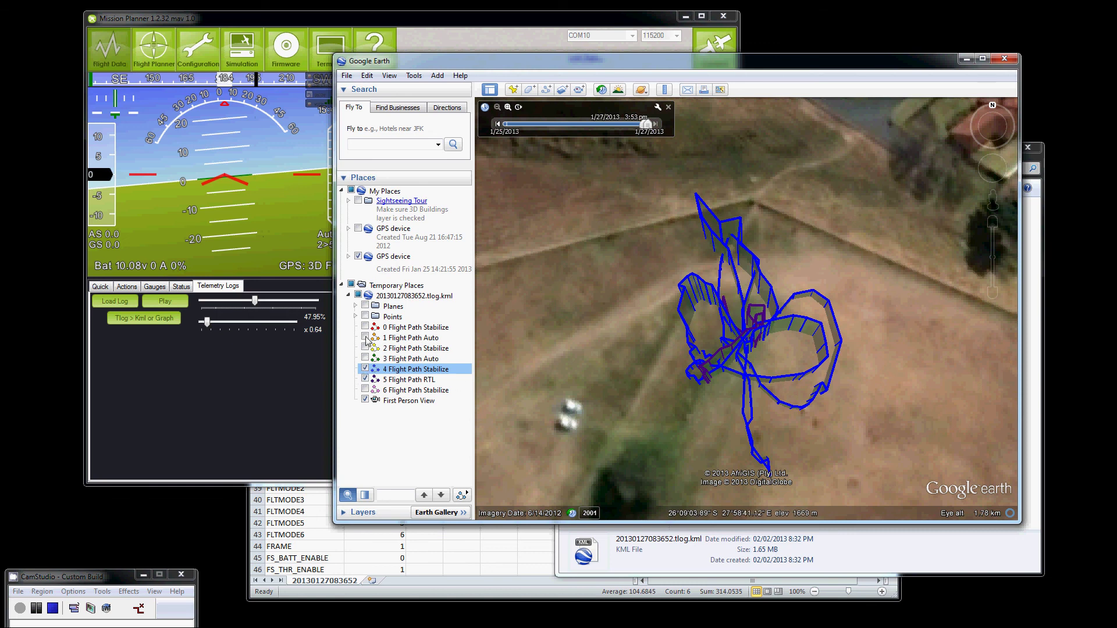
{"action": "left_click", "coordinate": [365, 369]}
{"action": "left_click", "coordinate": [365, 379]}
{"action": "left_click_drag", "start_coordinate": [736, 313], "coordinate": [751, 256]}
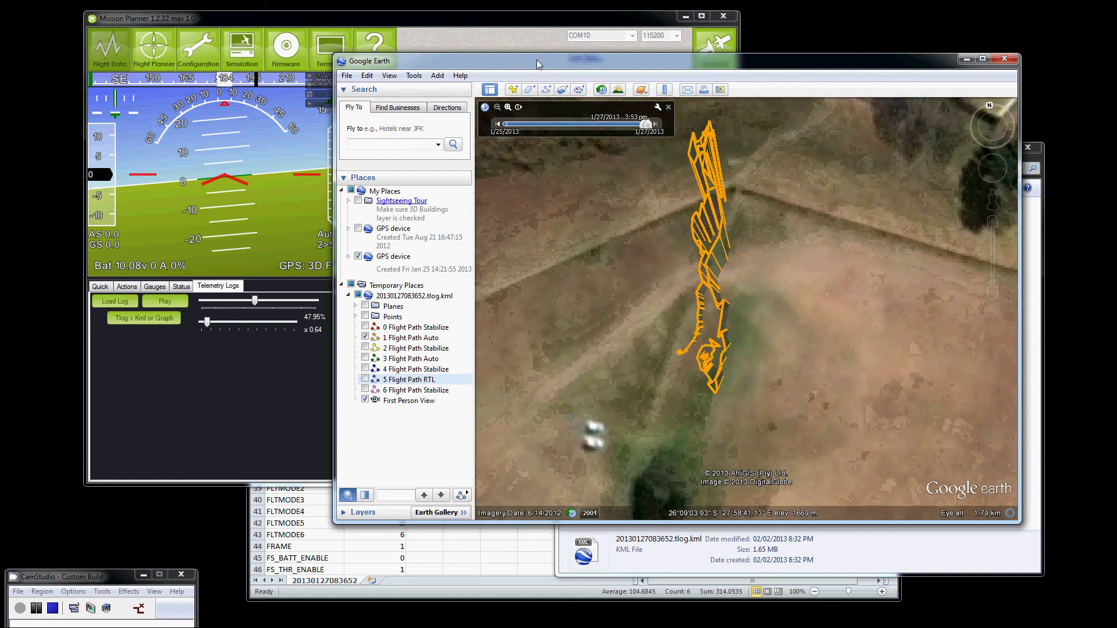
{"action": "left_click", "coordinate": [455, 35]}
{"action": "left_click", "coordinate": [550, 91]}
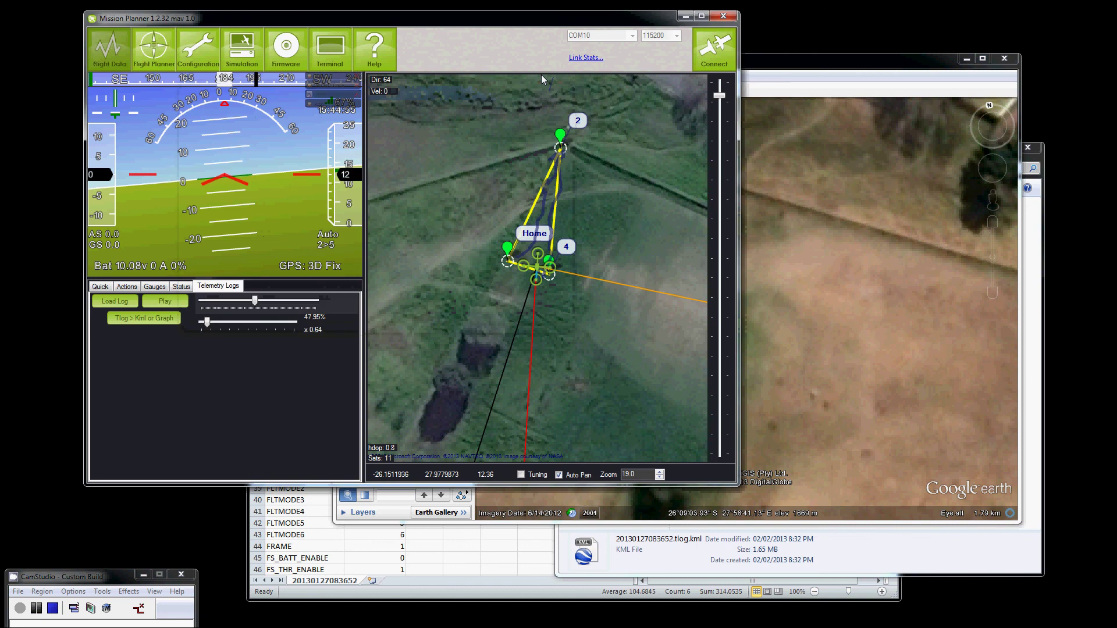
{"action": "left_click", "coordinate": [166, 55]}
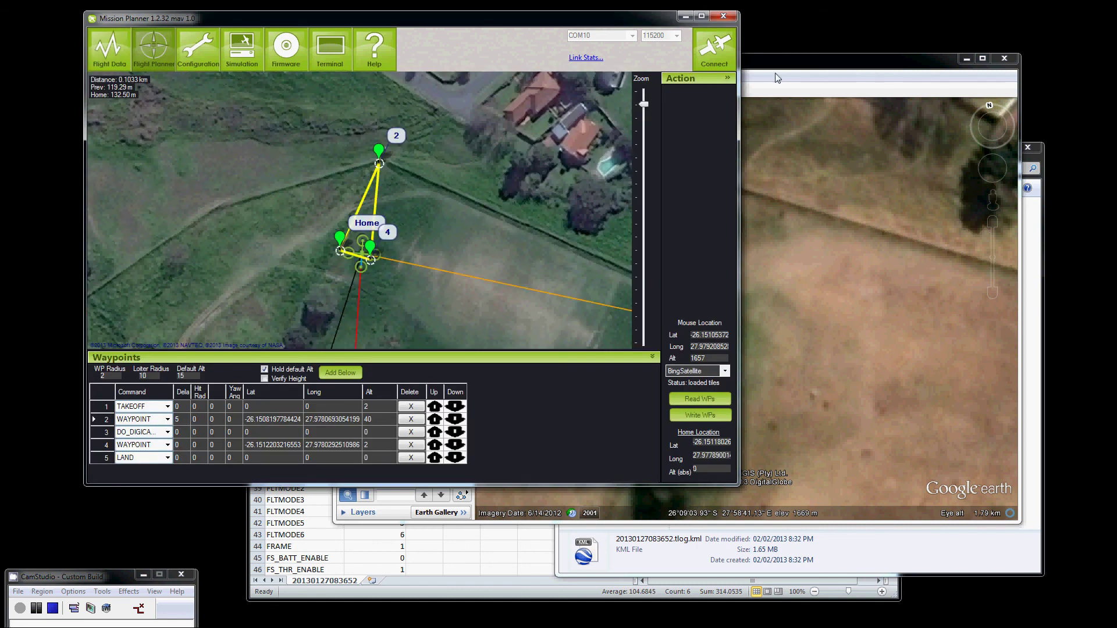
{"action": "left_click", "coordinate": [797, 63]}
{"action": "left_click_drag", "start_coordinate": [797, 63], "coordinate": [876, 60]}
{"action": "left_click_drag", "start_coordinate": [859, 314], "coordinate": [813, 302]}
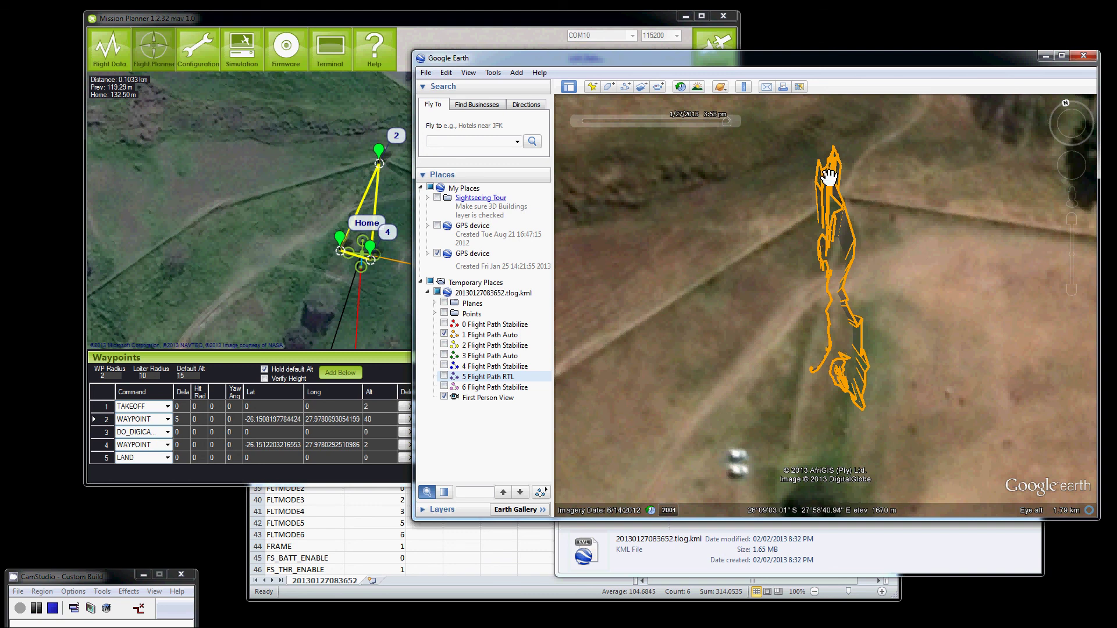
{"action": "left_click", "coordinate": [406, 23]}
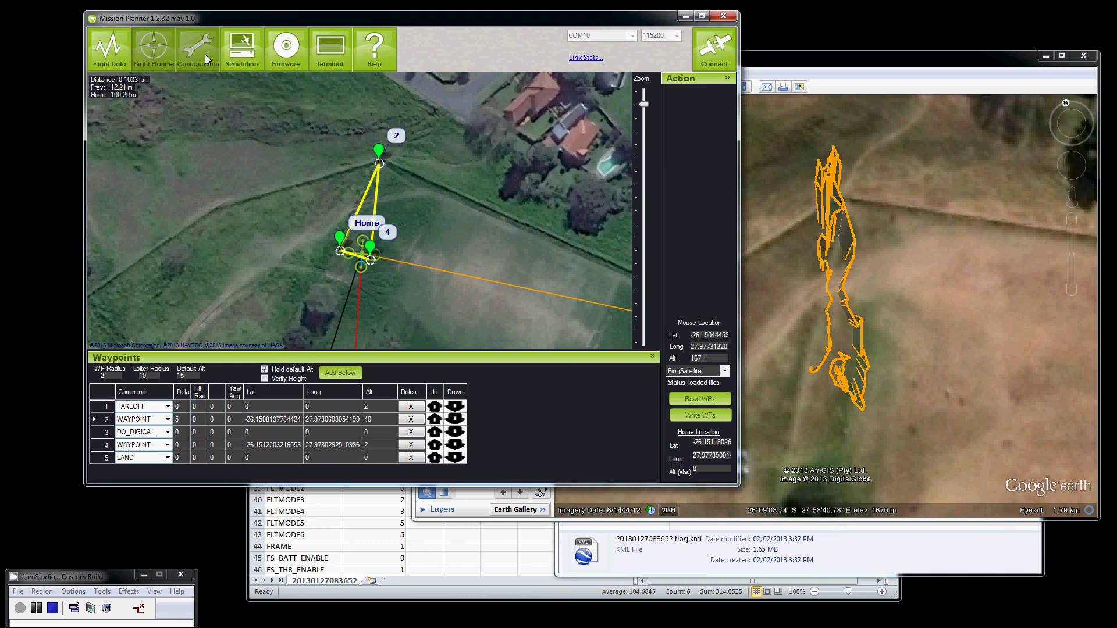
{"action": "left_click", "coordinate": [106, 47]}
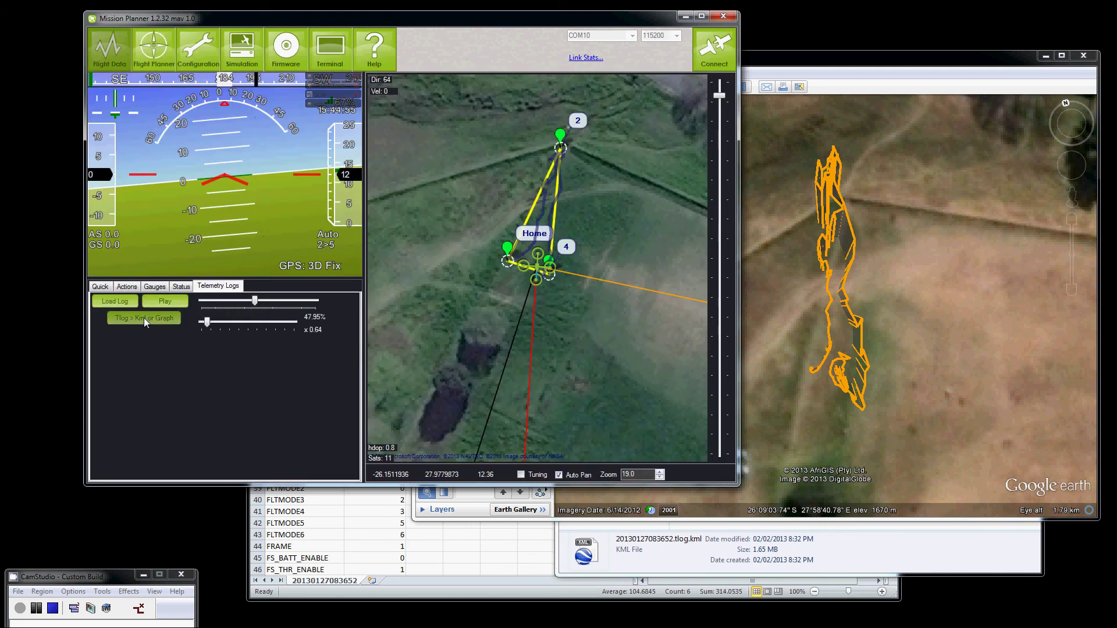
Load the tlog file into the Mavlink Log Graph via Kml or Graph's Graph Log.
{"action": "left_click", "coordinate": [145, 318]}
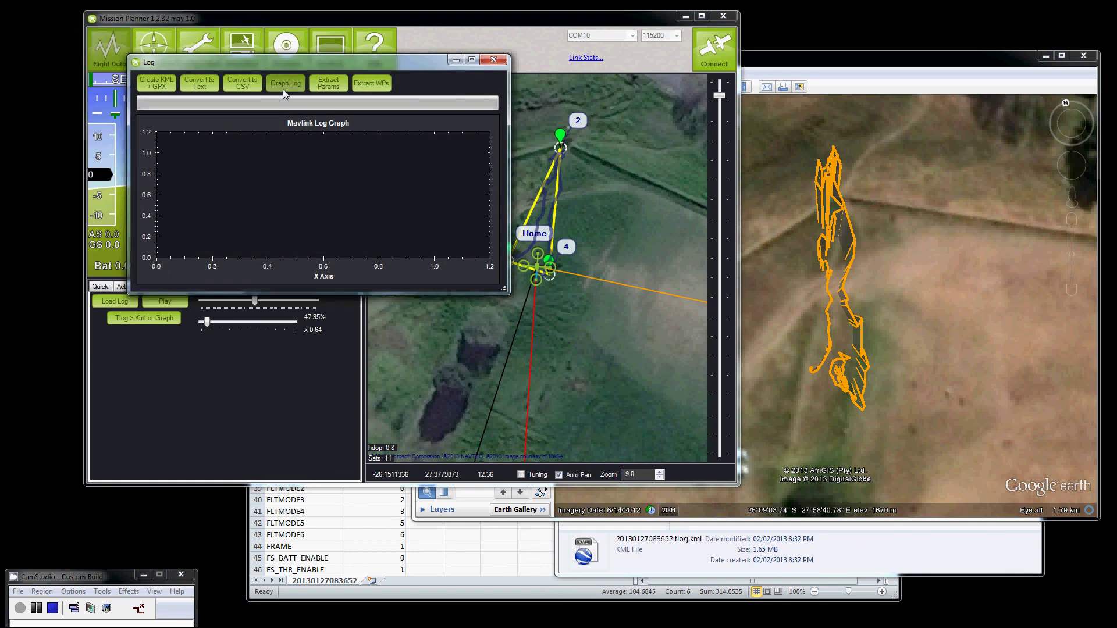
{"action": "left_click", "coordinate": [283, 86]}
{"action": "double_click", "coordinate": [302, 163]}
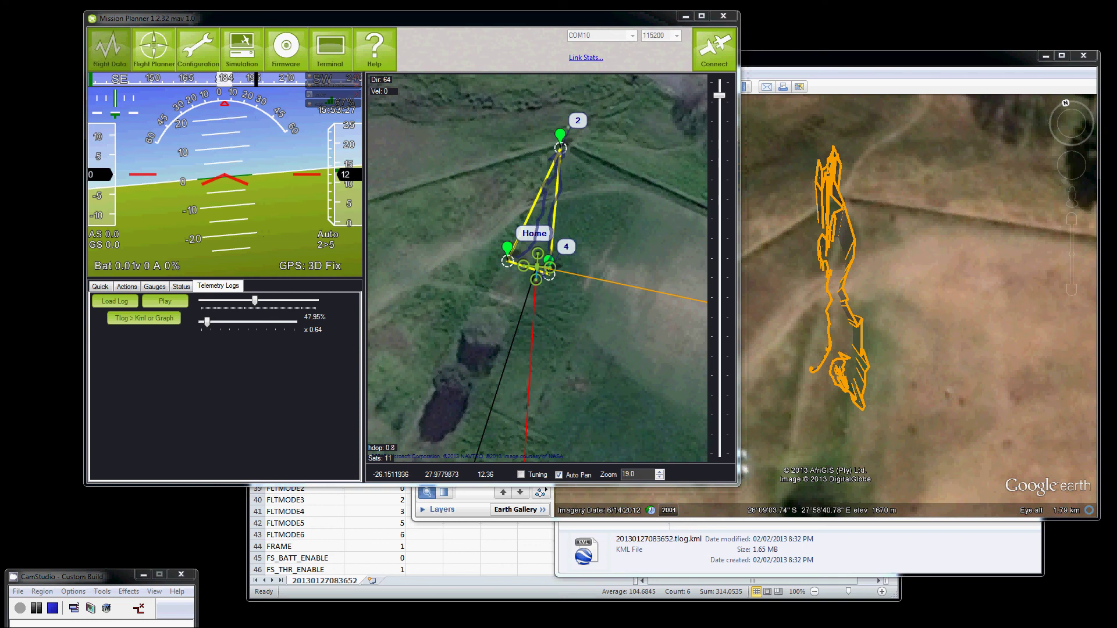
Move the Graph This list to the upper right and enlarge the log graph window.
{"action": "left_click_drag", "start_coordinate": [233, 75], "coordinate": [756, 55]}
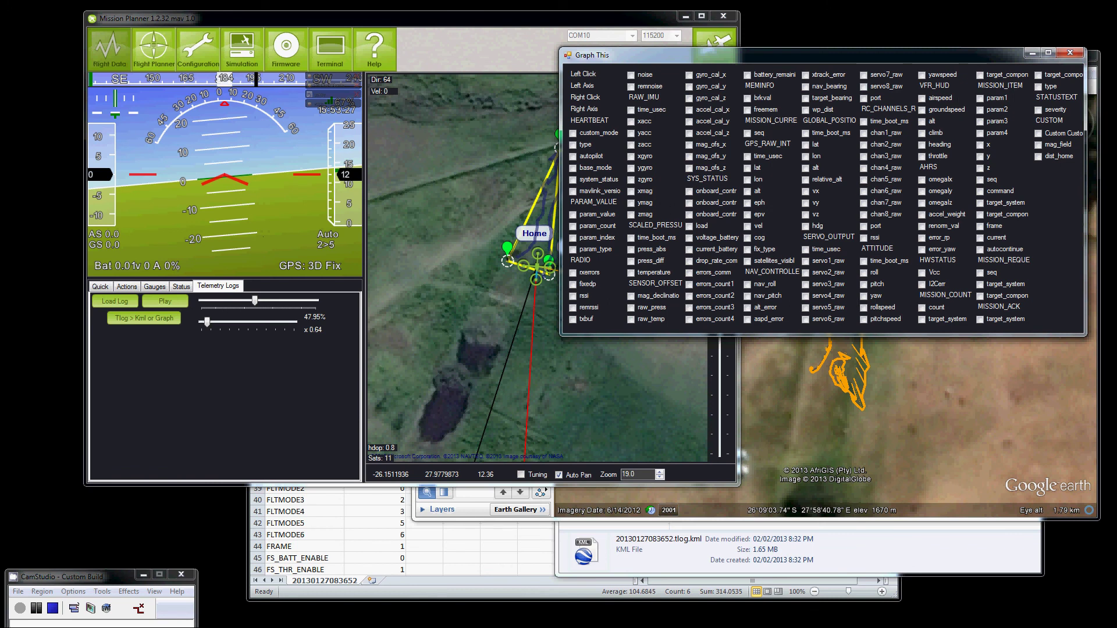
{"action": "left_click", "coordinate": [358, 108]}
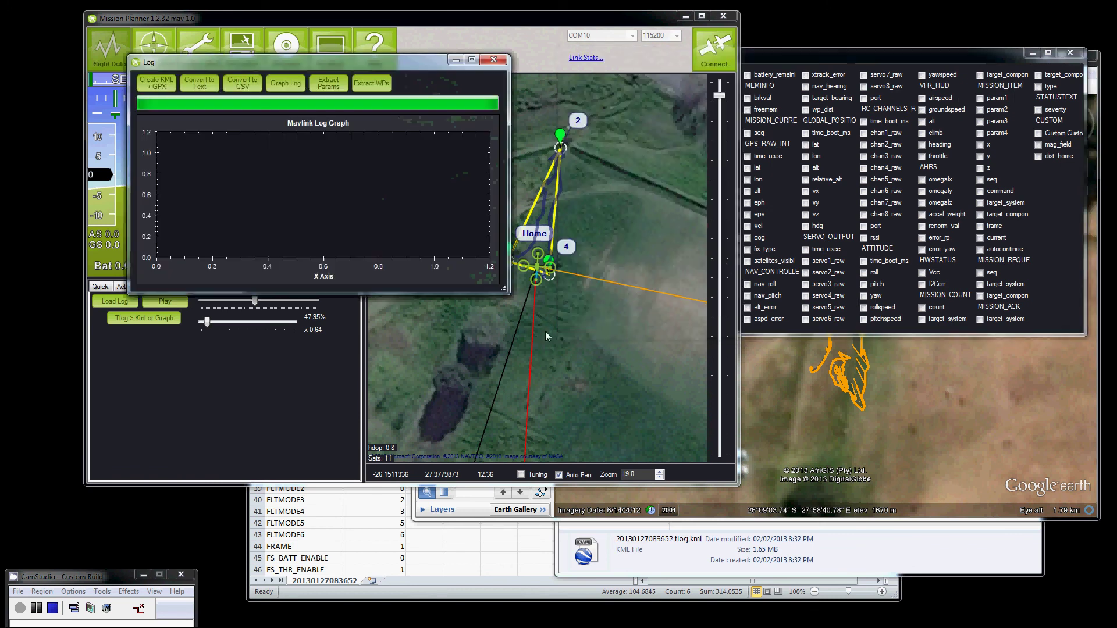
{"action": "left_click_drag", "start_coordinate": [296, 61], "coordinate": [213, 10]}
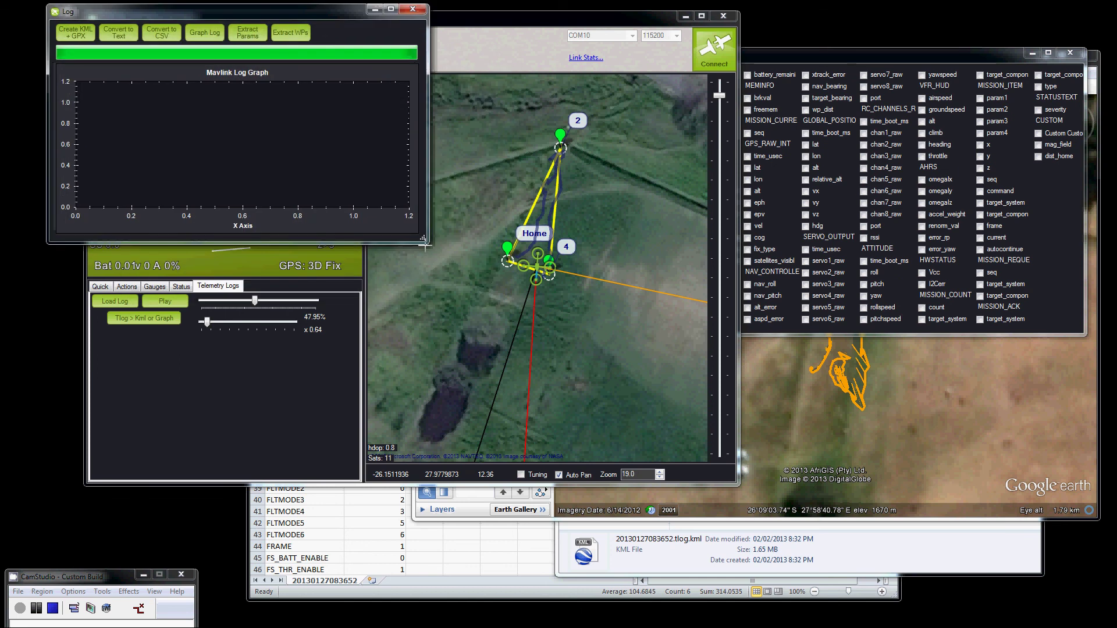
{"action": "left_click_drag", "start_coordinate": [424, 238], "coordinate": [567, 376]}
Plot the VFR_HUD alt field as an altitude trace, with the field list moved lower beside the graph.
{"action": "left_click_drag", "start_coordinate": [802, 52], "coordinate": [791, 75]}
{"action": "left_click_drag", "start_coordinate": [774, 133], "coordinate": [785, 218]}
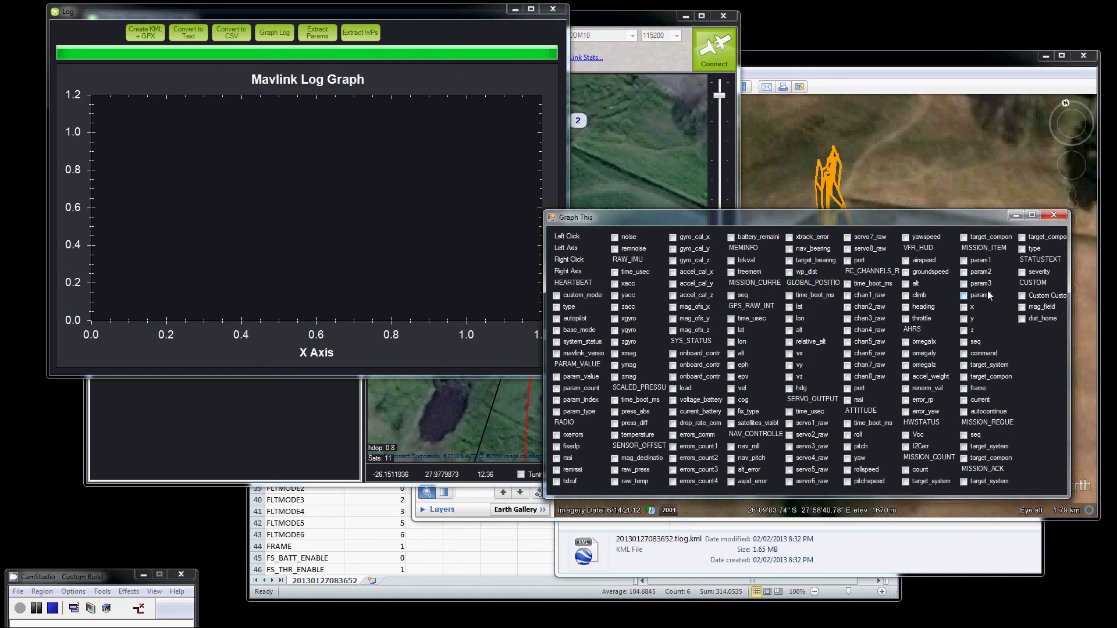
{"action": "left_click", "coordinate": [905, 284]}
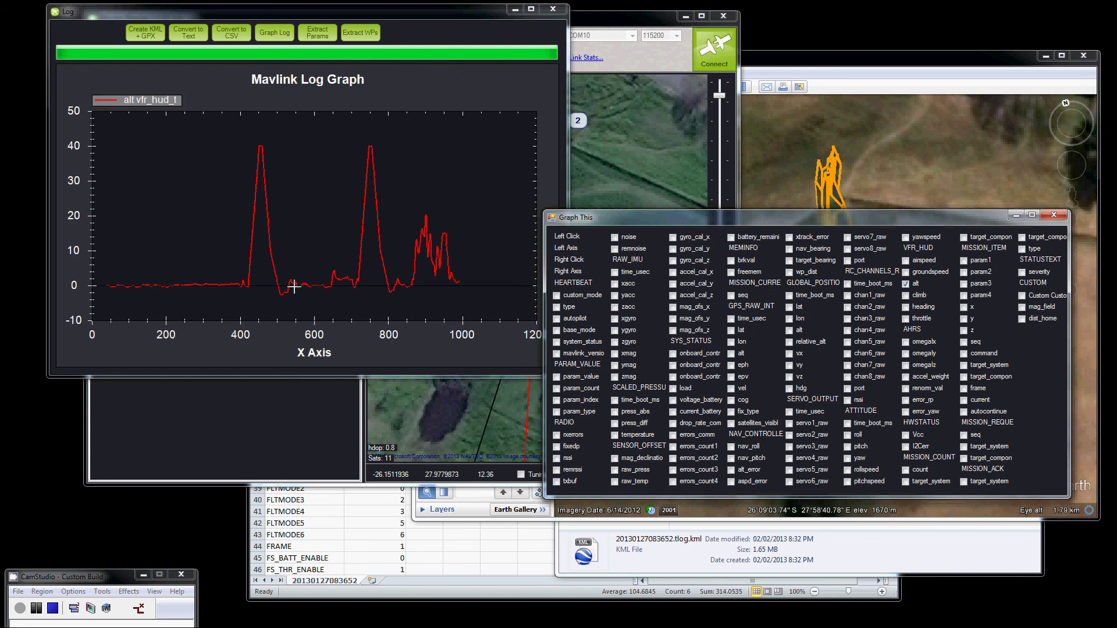
{"action": "left_click", "coordinate": [905, 284]}
{"action": "left_click", "coordinate": [906, 284]}
{"action": "left_click", "coordinate": [906, 284]}
{"action": "left_click", "coordinate": [905, 284]}
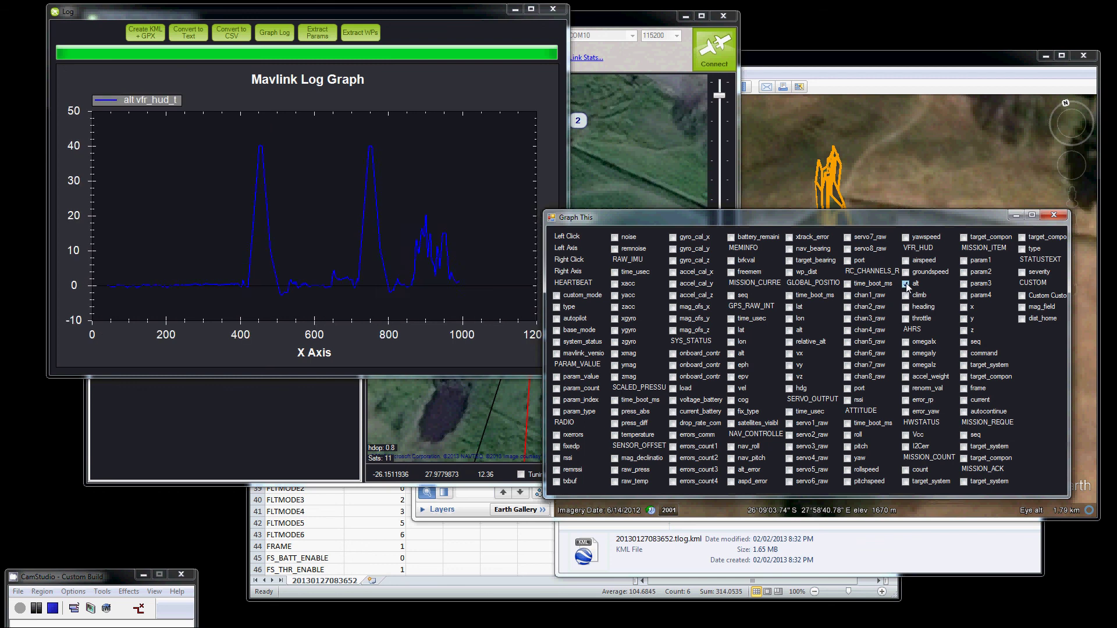
{"action": "left_click", "coordinate": [905, 284]}
{"action": "left_click", "coordinate": [905, 283]}
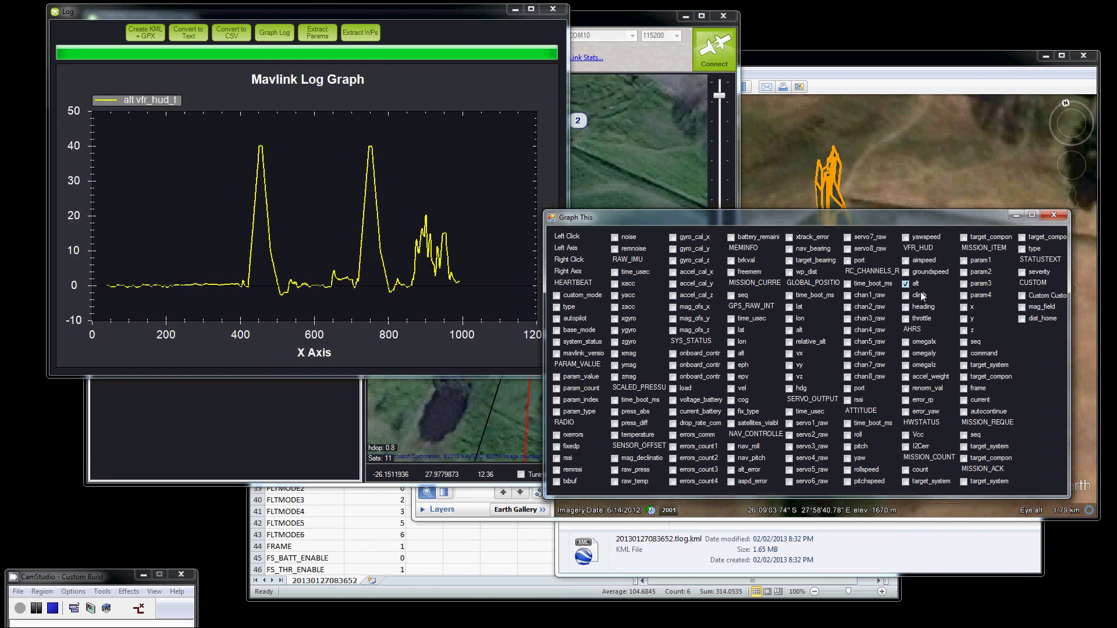
{"action": "left_click_drag", "start_coordinate": [860, 216], "coordinate": [737, 252]}
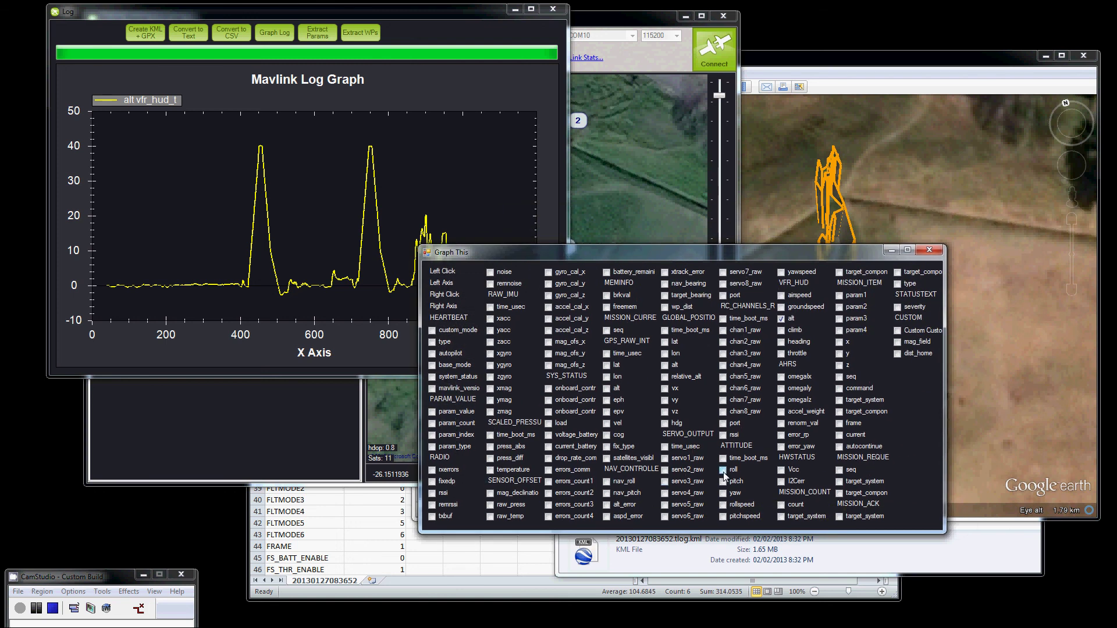
Add ATTITUDE roll on a right-hand axis alongside the altitude trace and view the full graph.
{"action": "left_click", "coordinate": [723, 470]}
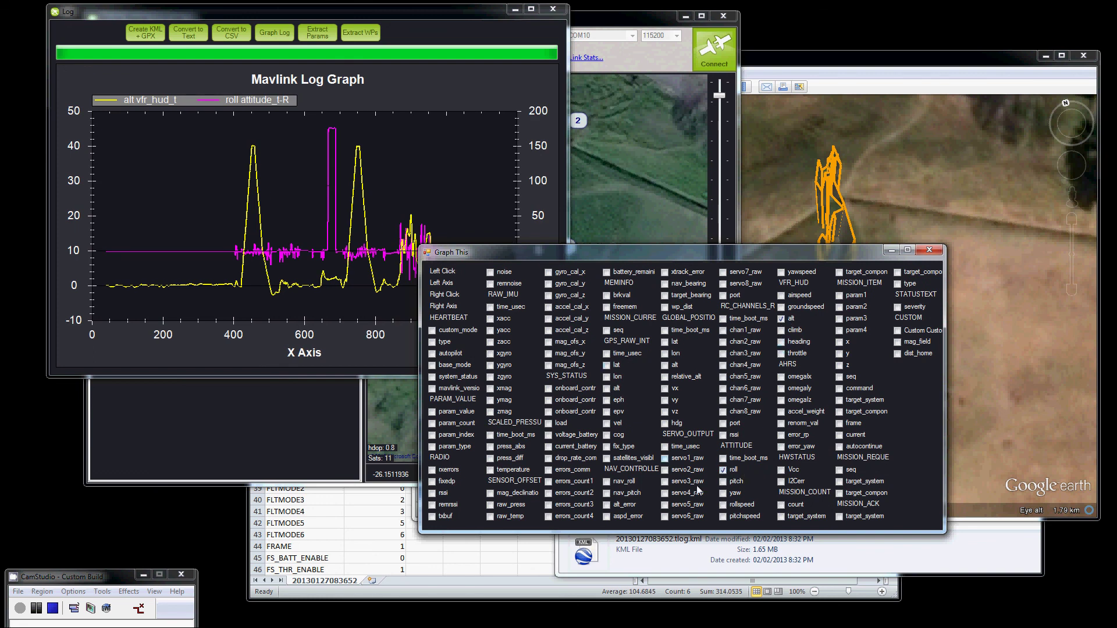
{"action": "left_click", "coordinate": [723, 470]}
{"action": "left_click", "coordinate": [723, 470]}
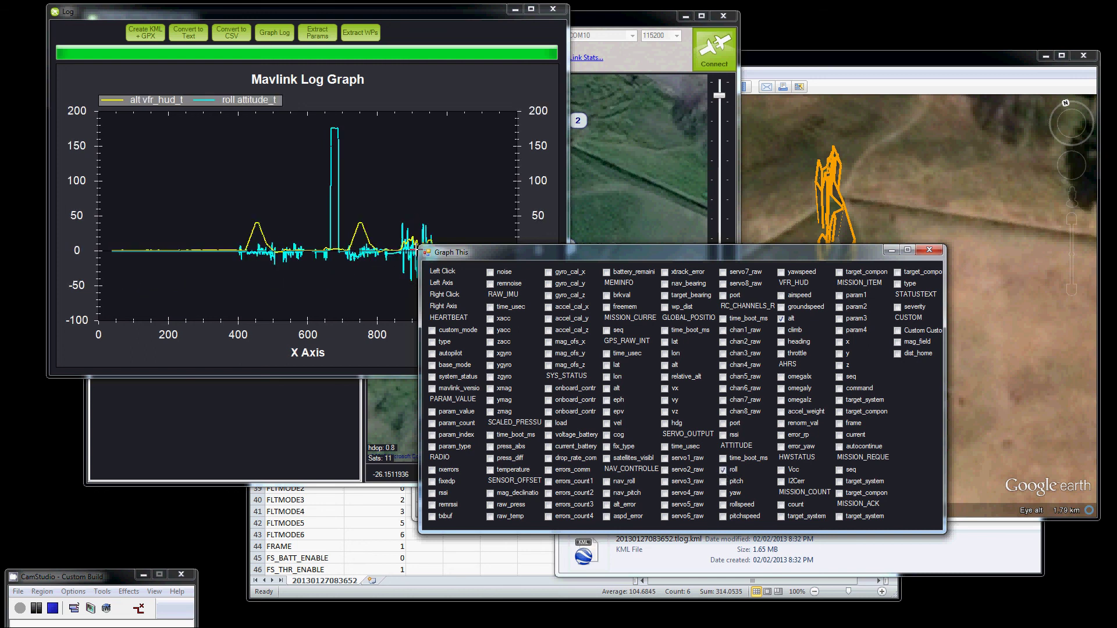
{"action": "left_click_drag", "start_coordinate": [488, 254], "coordinate": [543, 245]}
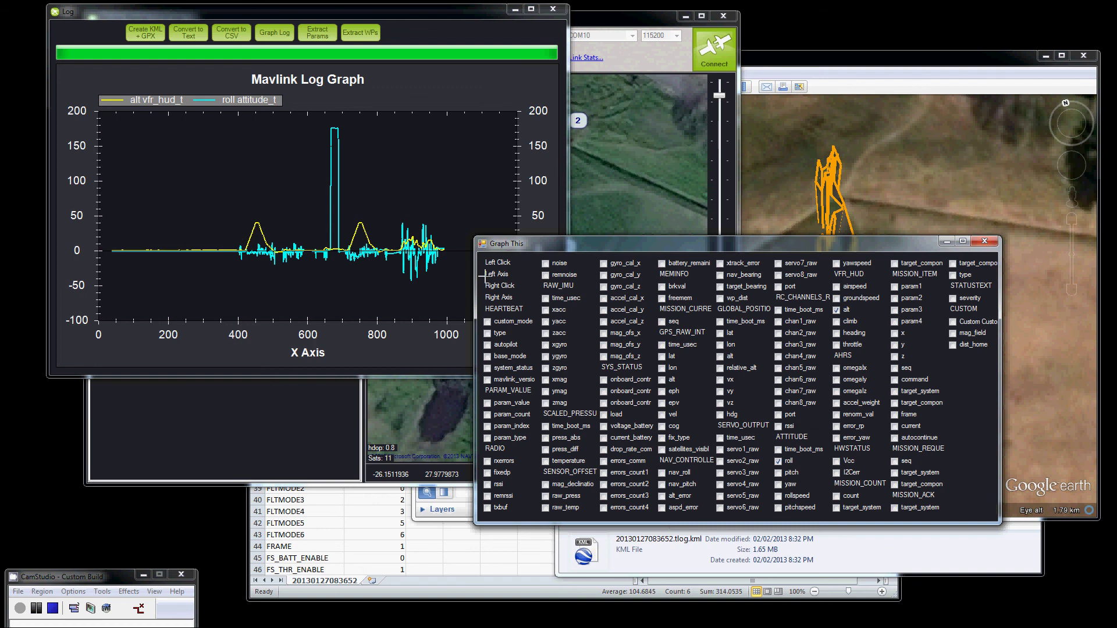
{"action": "left_click", "coordinate": [778, 461]}
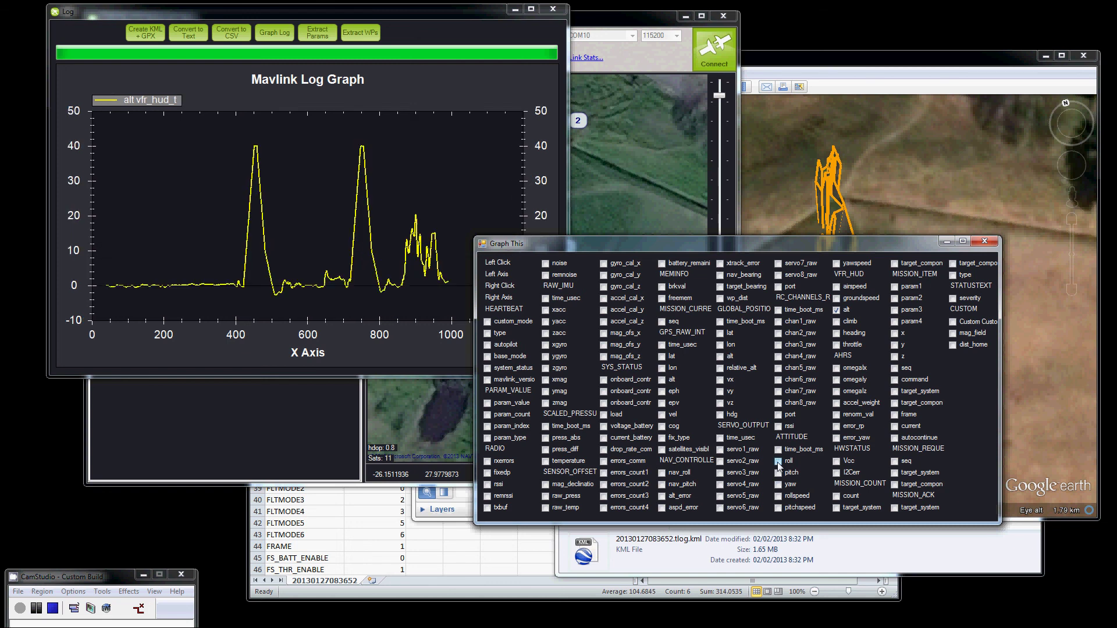
{"action": "left_click", "coordinate": [778, 461]}
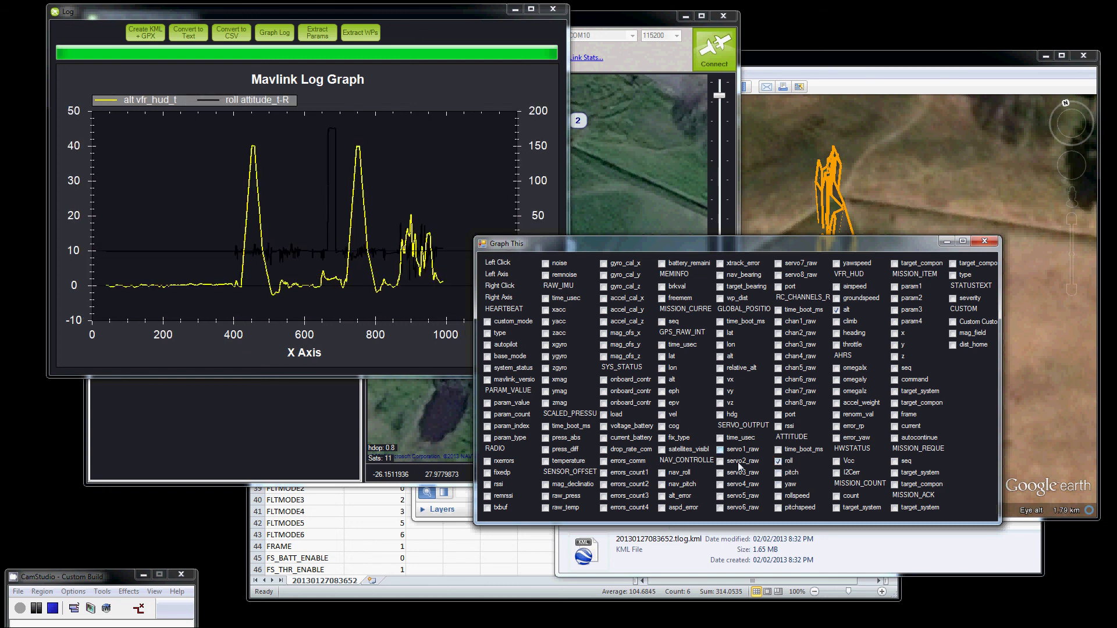
{"action": "left_click", "coordinate": [779, 463]}
{"action": "left_click", "coordinate": [779, 462]}
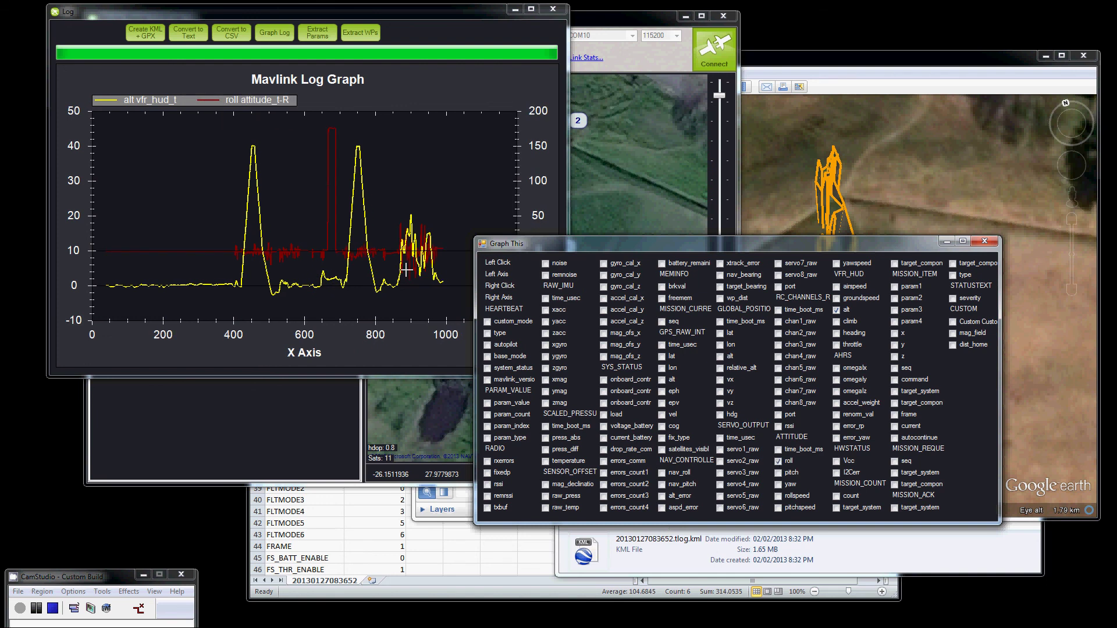
{"action": "left_click", "coordinate": [474, 89]}
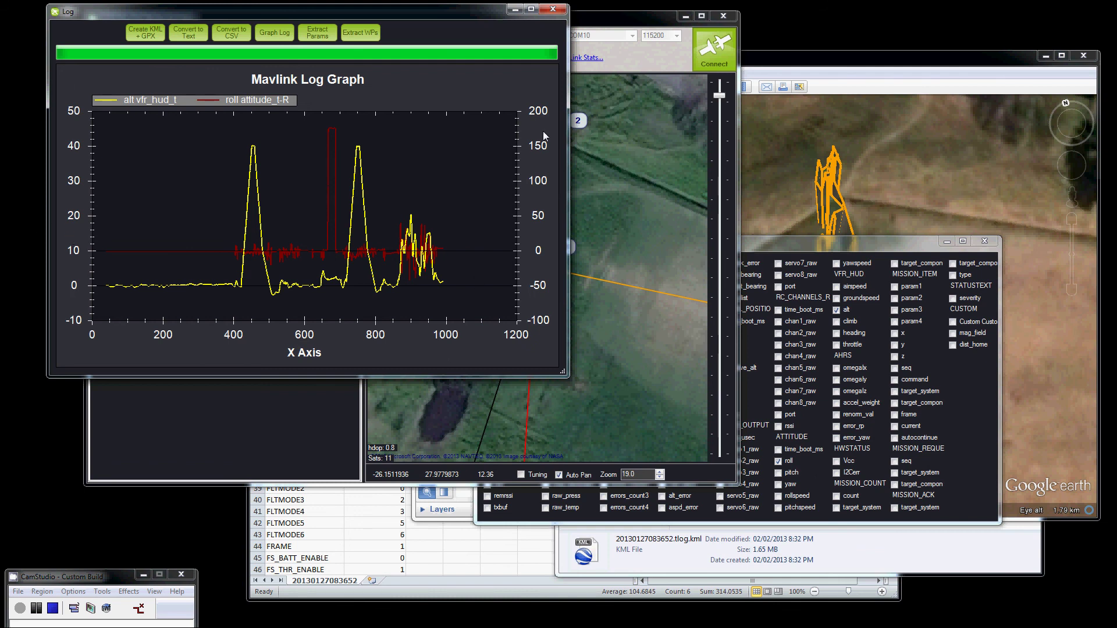
{"action": "left_click", "coordinate": [778, 245]}
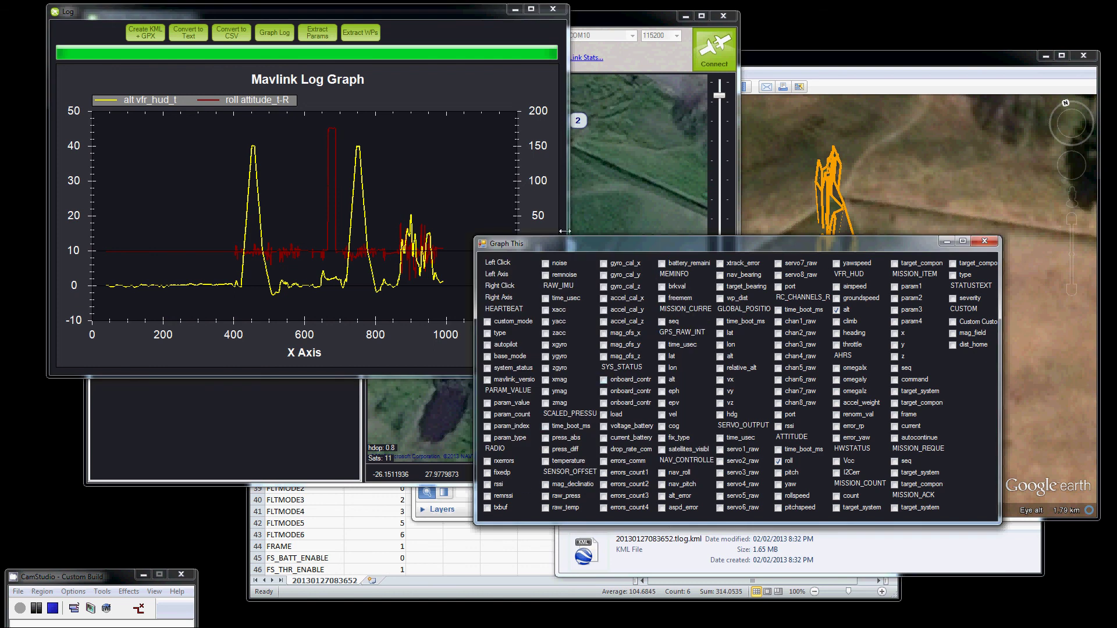
Briefly plot chan1_raw and chan2_raw, then remove both from the graph.
{"action": "left_click_drag", "start_coordinate": [545, 244], "coordinate": [424, 161]}
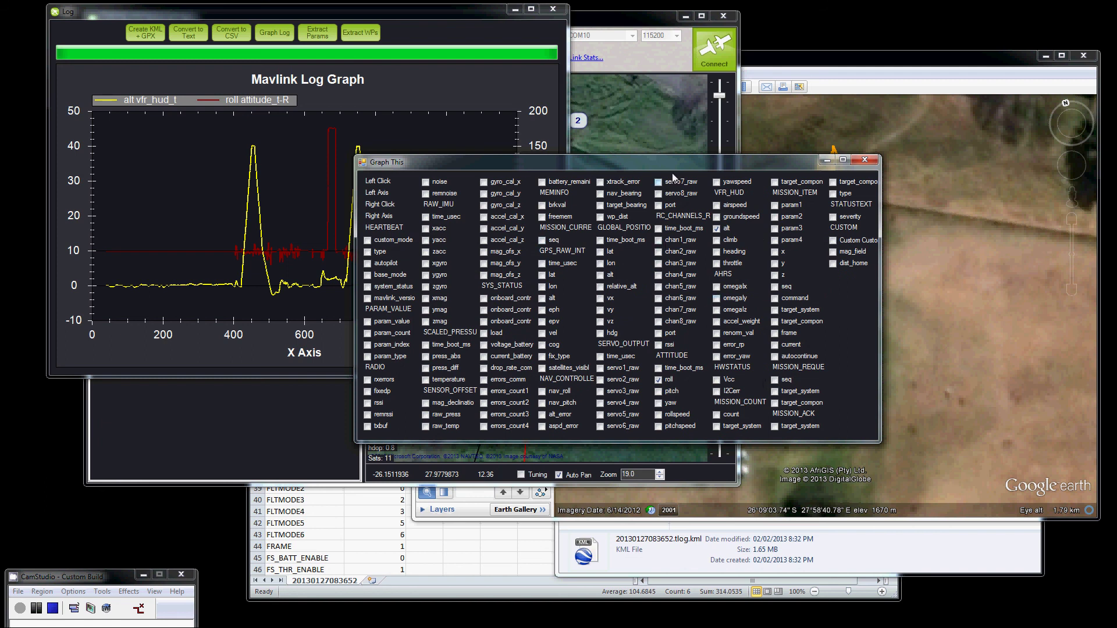
{"action": "left_click", "coordinate": [658, 240]}
{"action": "left_click", "coordinate": [658, 251]}
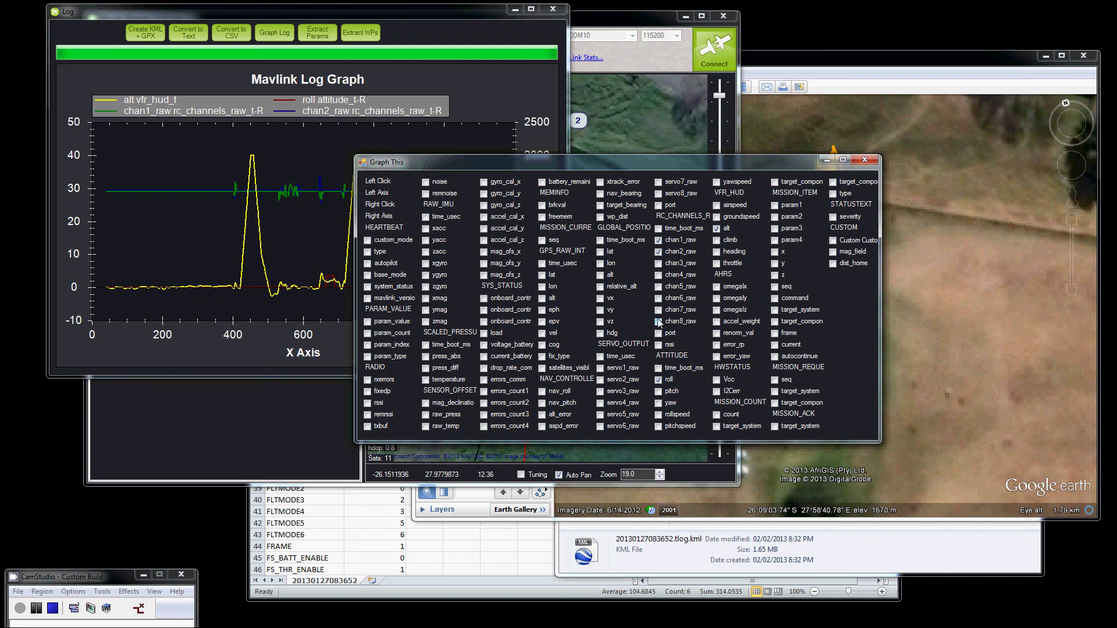
{"action": "left_click", "coordinate": [658, 252]}
{"action": "left_click", "coordinate": [658, 240]}
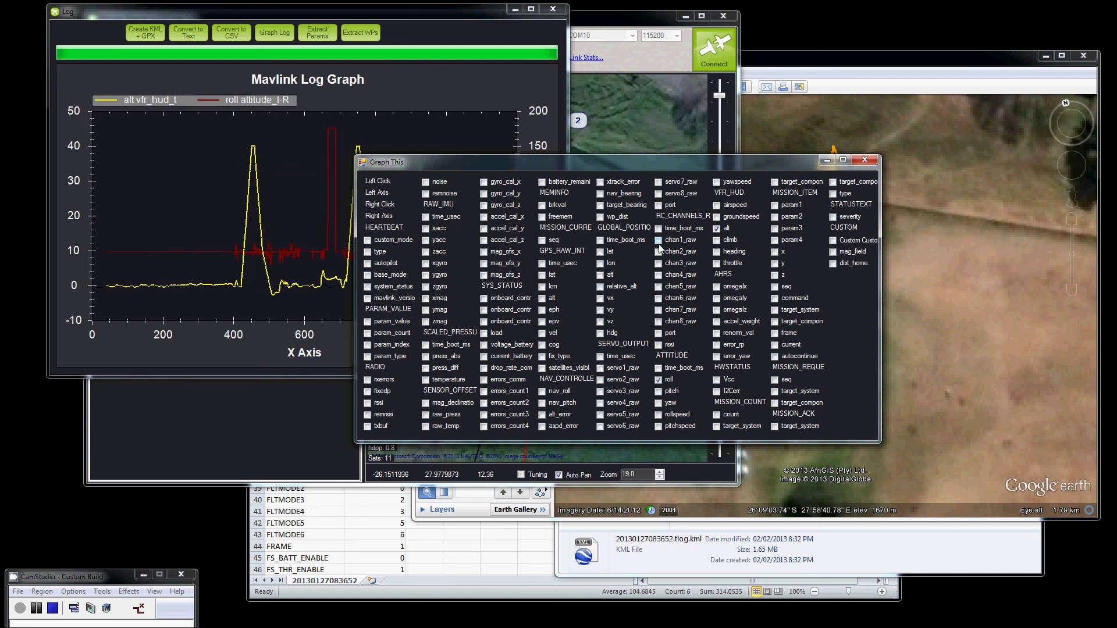
Add servo2–servo4_raw, remove roll and altitude, and zoom the graph to around X 720–780.
{"action": "left_click", "coordinate": [601, 368]}
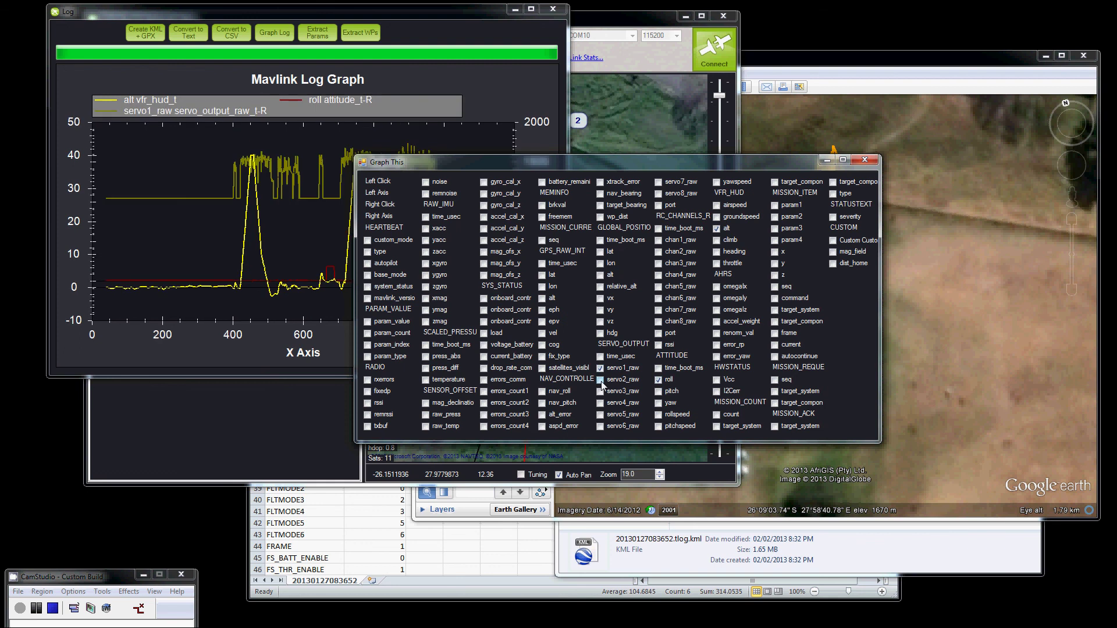
{"action": "left_click", "coordinate": [600, 391]}
{"action": "left_click", "coordinate": [601, 403]}
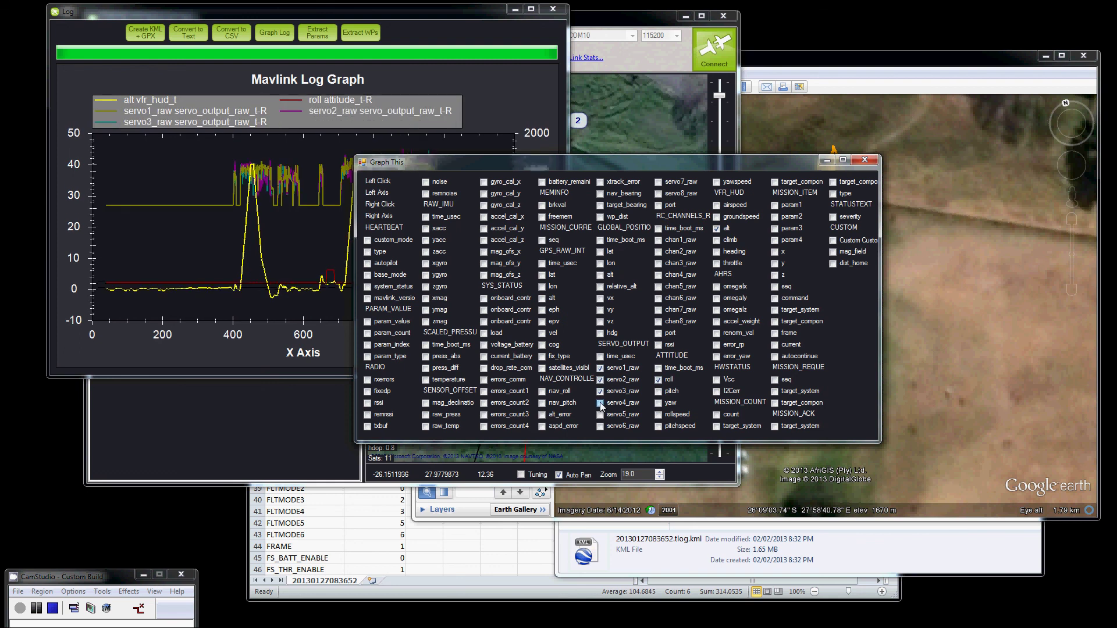
{"action": "left_click", "coordinate": [658, 379]}
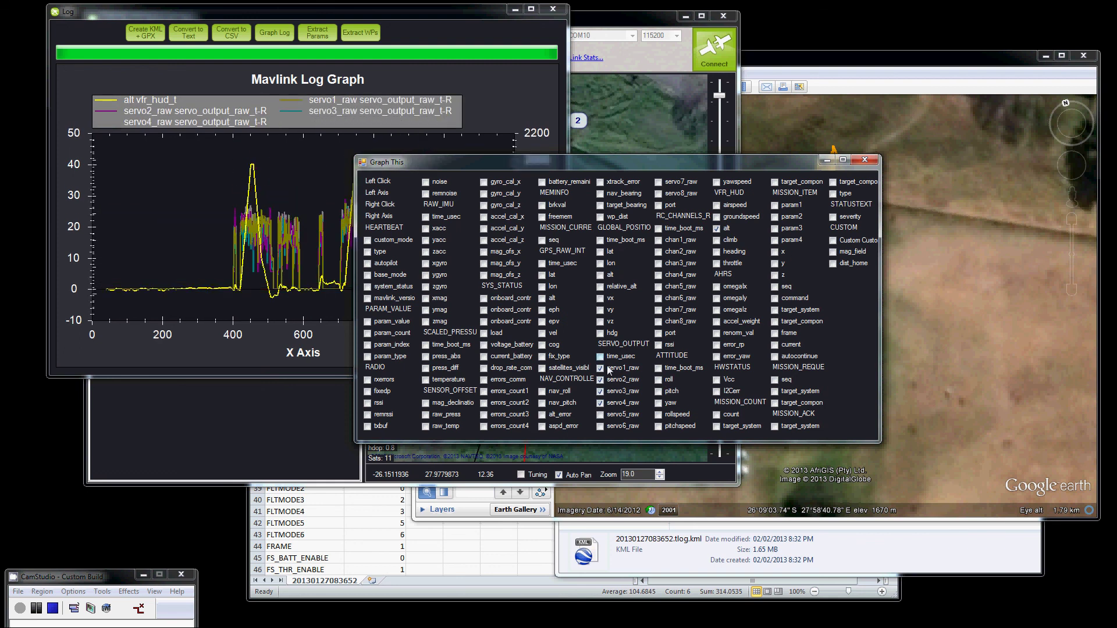
{"action": "left_click", "coordinate": [716, 228]}
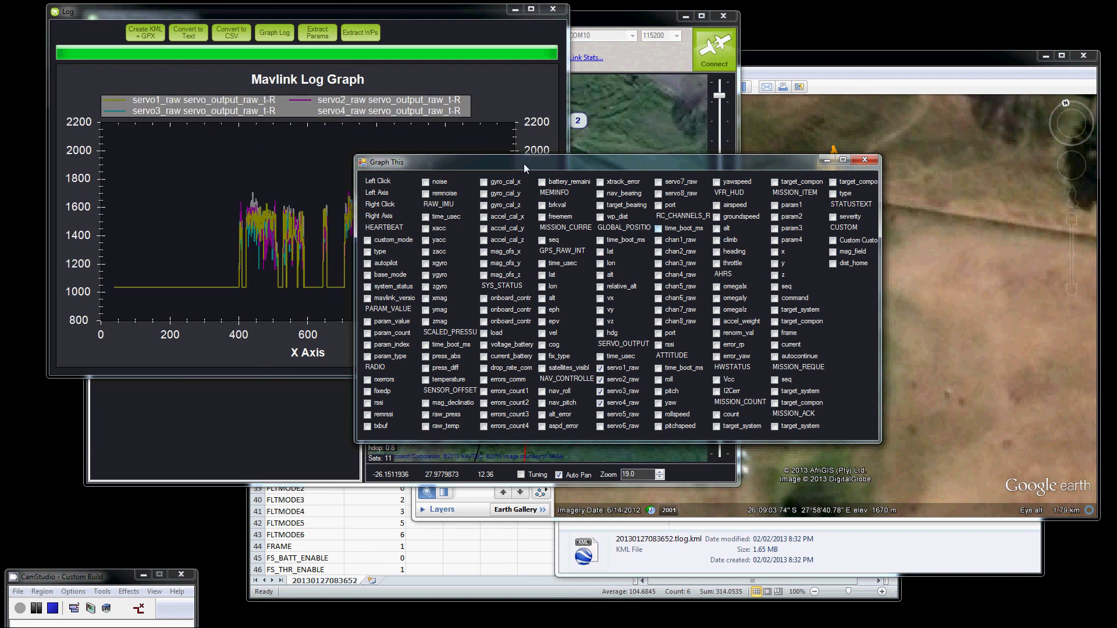
{"action": "left_click_drag", "start_coordinate": [525, 164], "coordinate": [602, 173]}
{"action": "left_click_drag", "start_coordinate": [342, 179], "coordinate": [399, 276]}
{"action": "left_click_drag", "start_coordinate": [797, 178], "coordinate": [709, 175]}
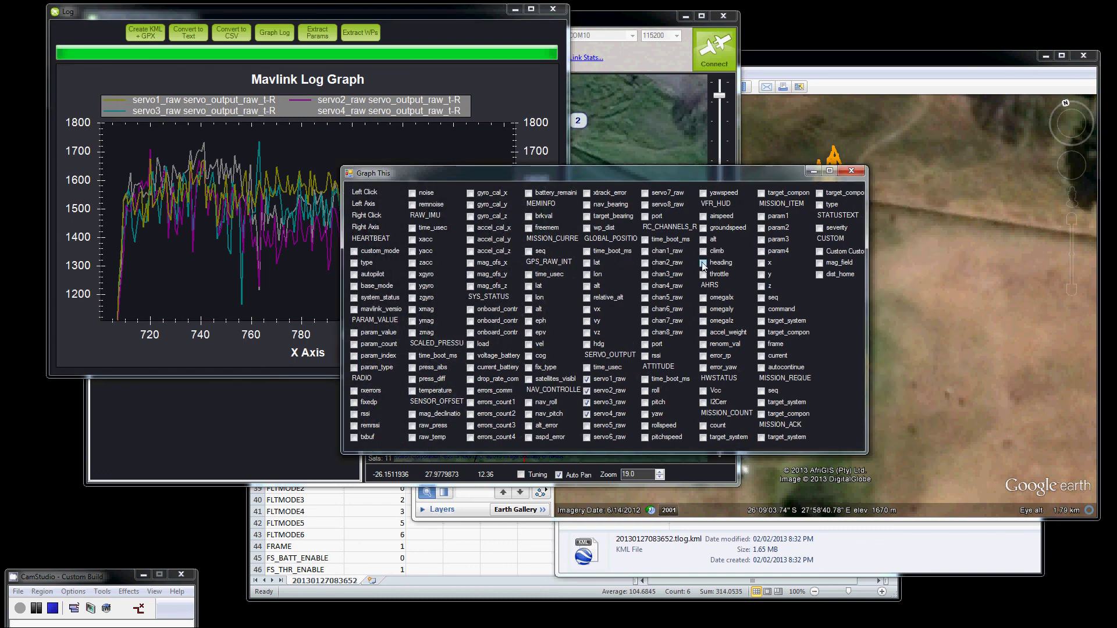
Remove the servo1–servo4_raw traces from the graph.
{"action": "left_click", "coordinate": [586, 378]}
{"action": "left_click", "coordinate": [587, 391]}
{"action": "left_click", "coordinate": [586, 402]}
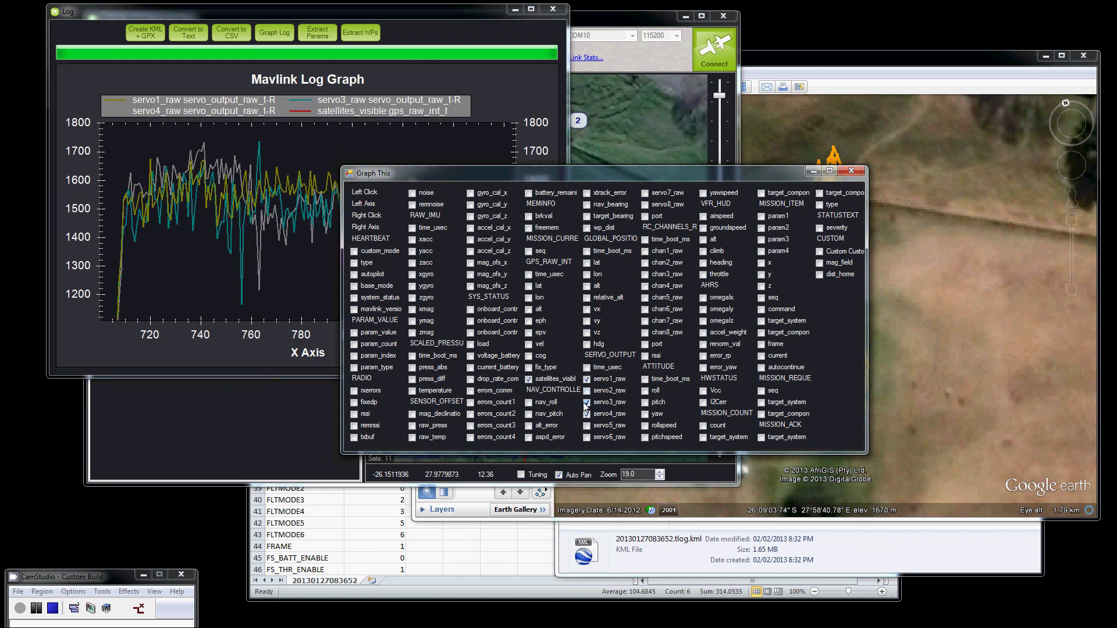
{"action": "left_click", "coordinate": [528, 378]}
{"action": "left_click", "coordinate": [528, 378]}
{"action": "left_click", "coordinate": [586, 413]}
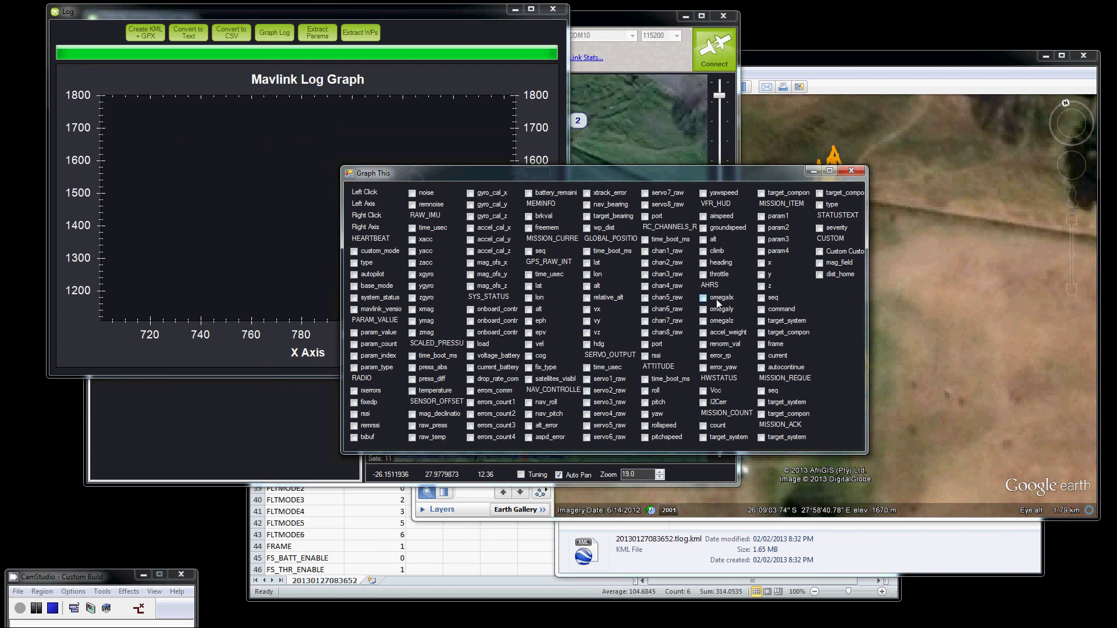
Plot vfr_hud heading and throttle and reset the graph to its default scale.
{"action": "left_click", "coordinate": [702, 263]}
{"action": "left_click", "coordinate": [703, 274]}
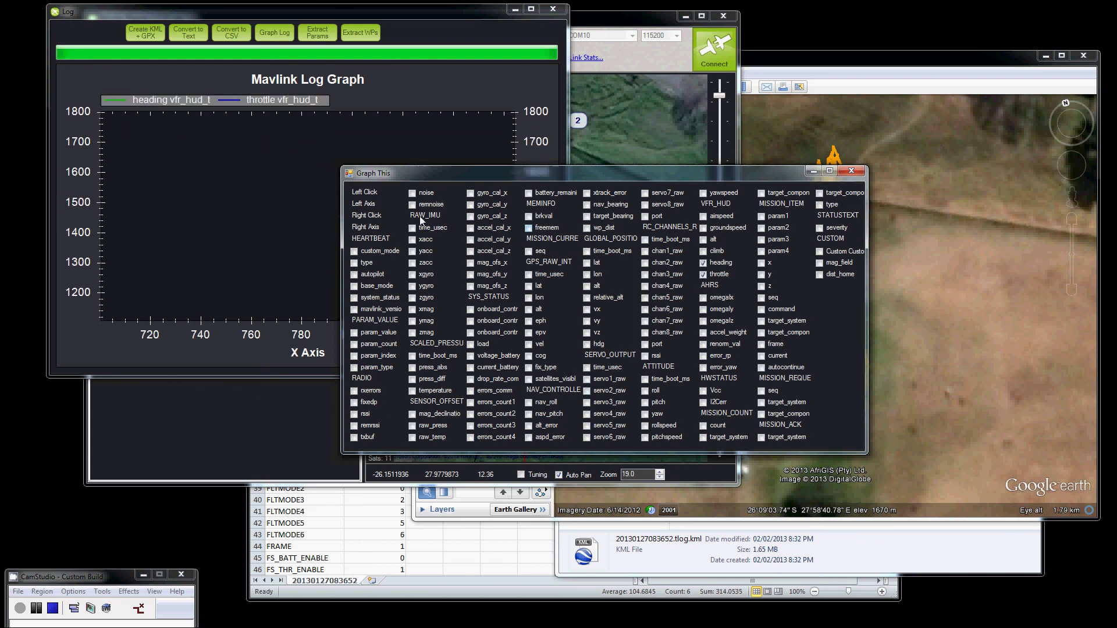
{"action": "right_click", "coordinate": [206, 233]}
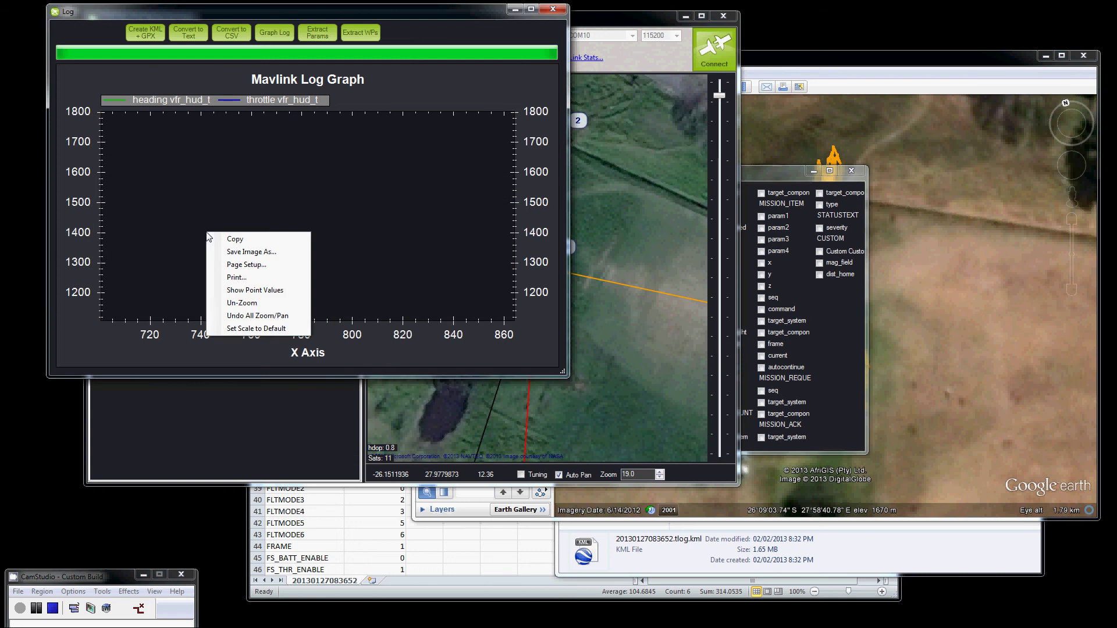
{"action": "left_click", "coordinate": [240, 329]}
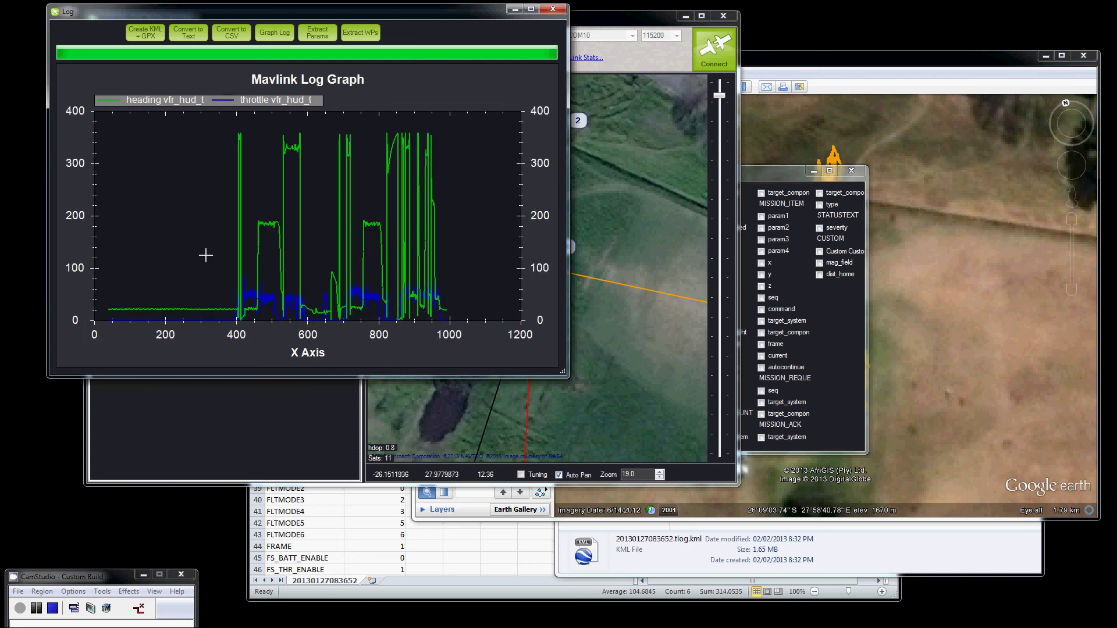
{"action": "left_click_drag", "start_coordinate": [776, 173], "coordinate": [906, 188]}
Compare mag_field with throttle zoomed to X 580–780, then close the Log graph window.
{"action": "left_click", "coordinate": [820, 281]}
{"action": "left_click", "coordinate": [821, 293]}
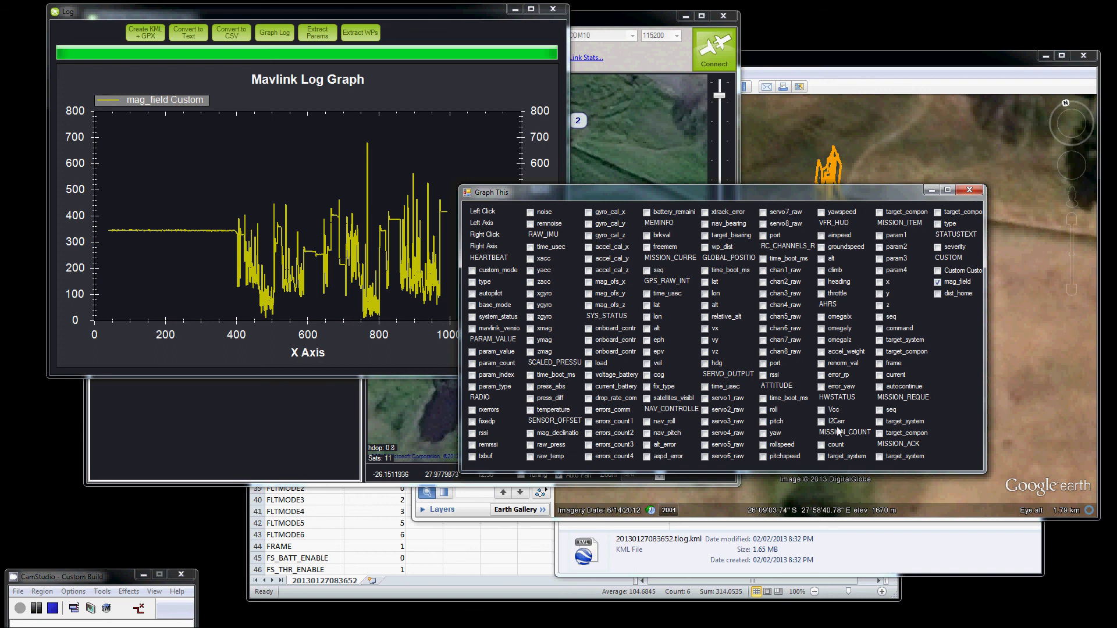
{"action": "left_click", "coordinate": [821, 294]}
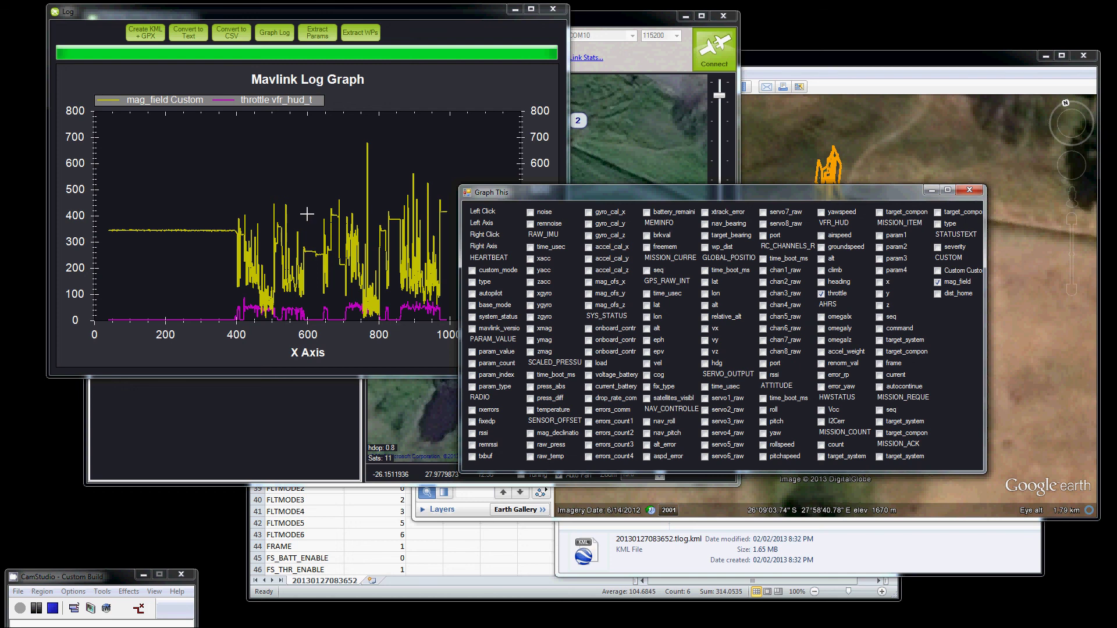
{"action": "left_click_drag", "start_coordinate": [297, 199], "coordinate": [372, 338]}
{"action": "scroll", "coordinate": [407, 291], "scroll_direction": "down", "scroll_amount": 1}
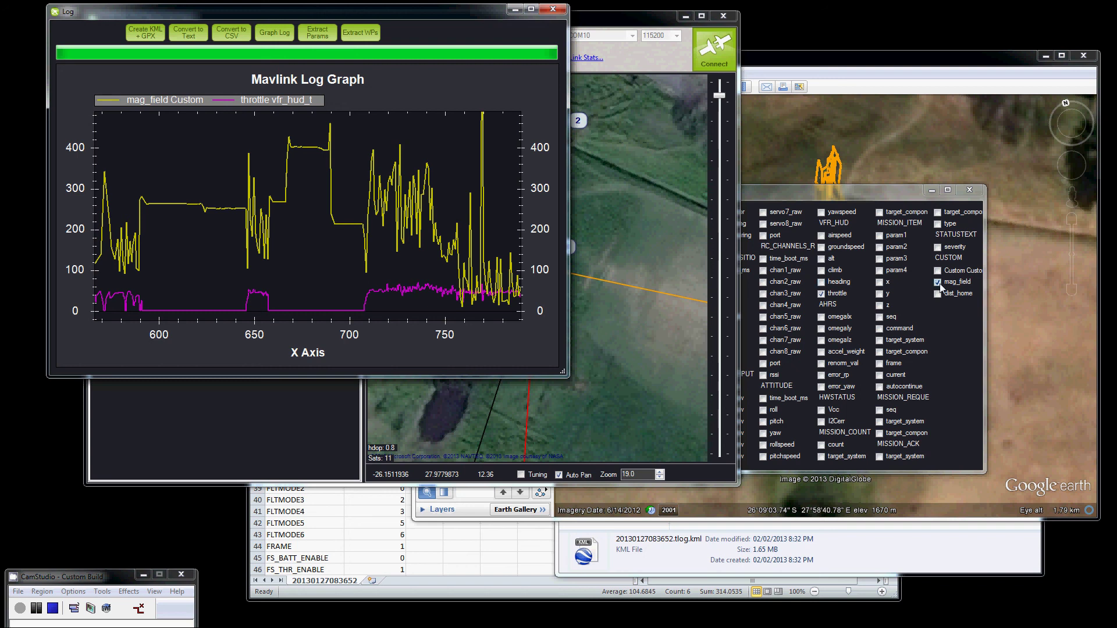
{"action": "left_click", "coordinate": [560, 9]}
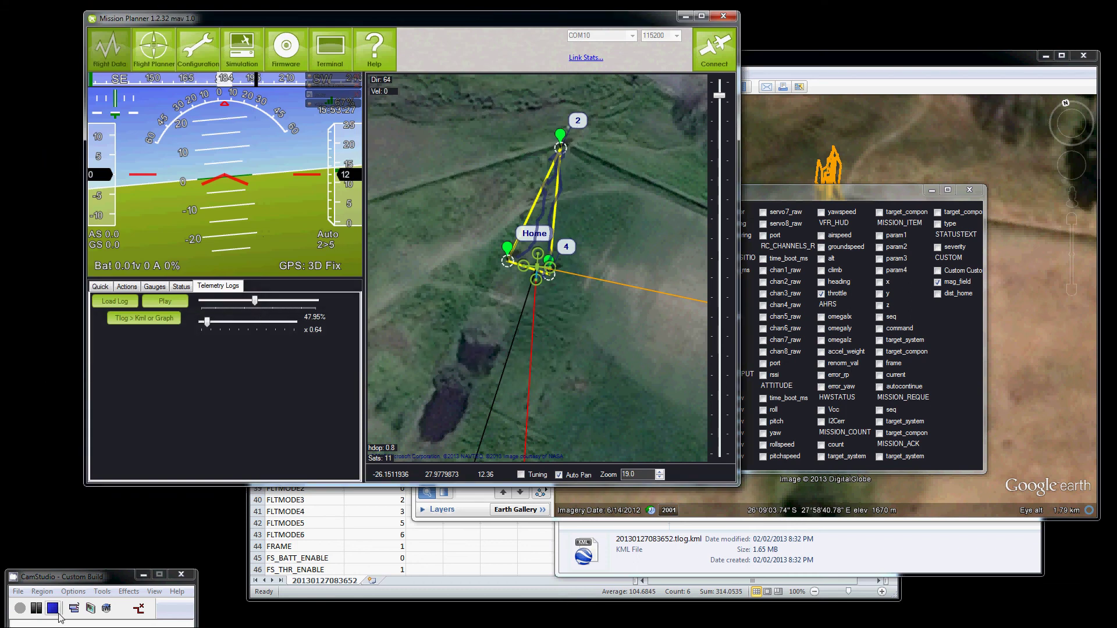